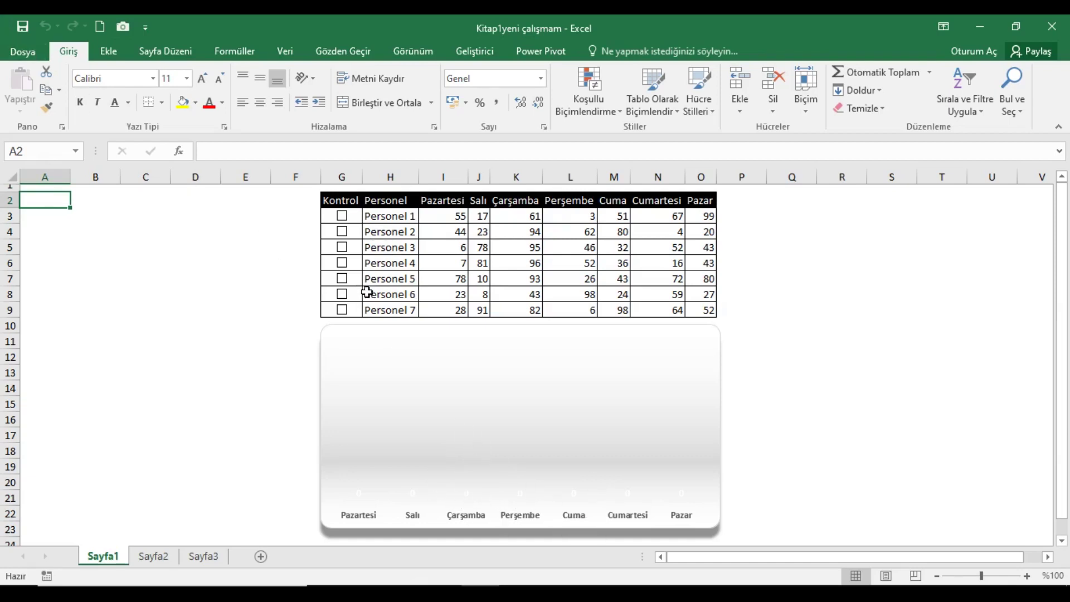
Test the Sayfa1 chart by ticking and clearing the check boxes for Personel 1 and Personel 2 in turn
click(342, 216)
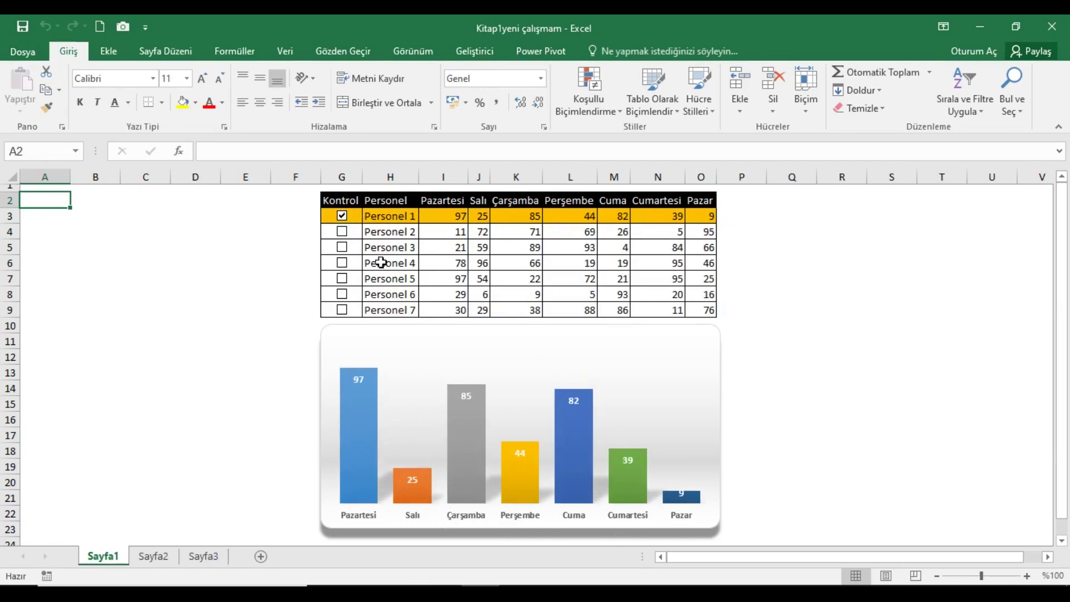
click(342, 215)
click(343, 232)
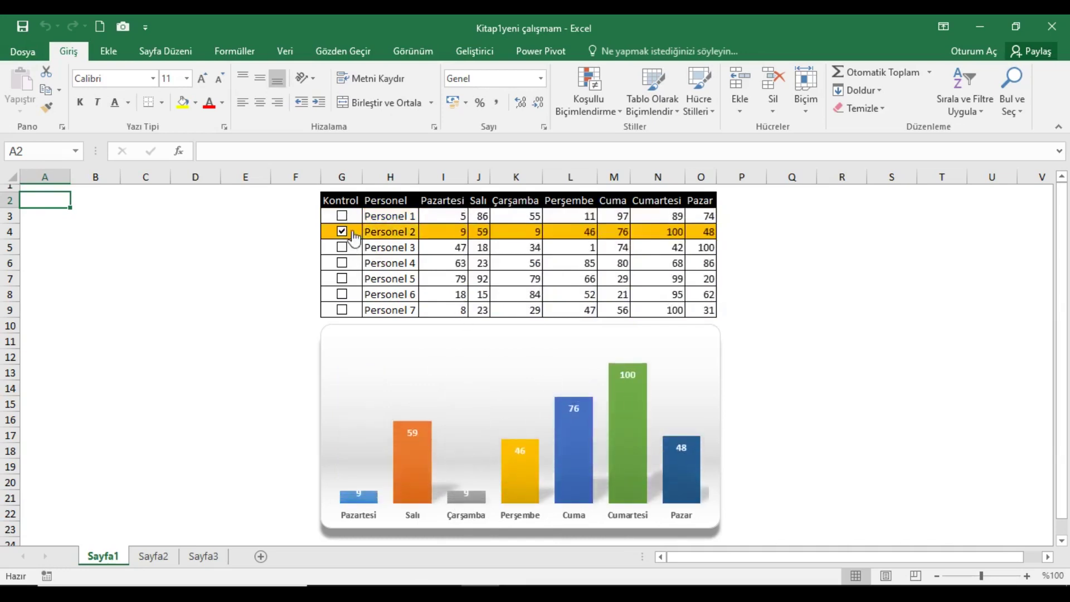
click(343, 232)
Tick the check boxes for all seven personnel rows on Sayfa1 so the chart covers every row
click(343, 278)
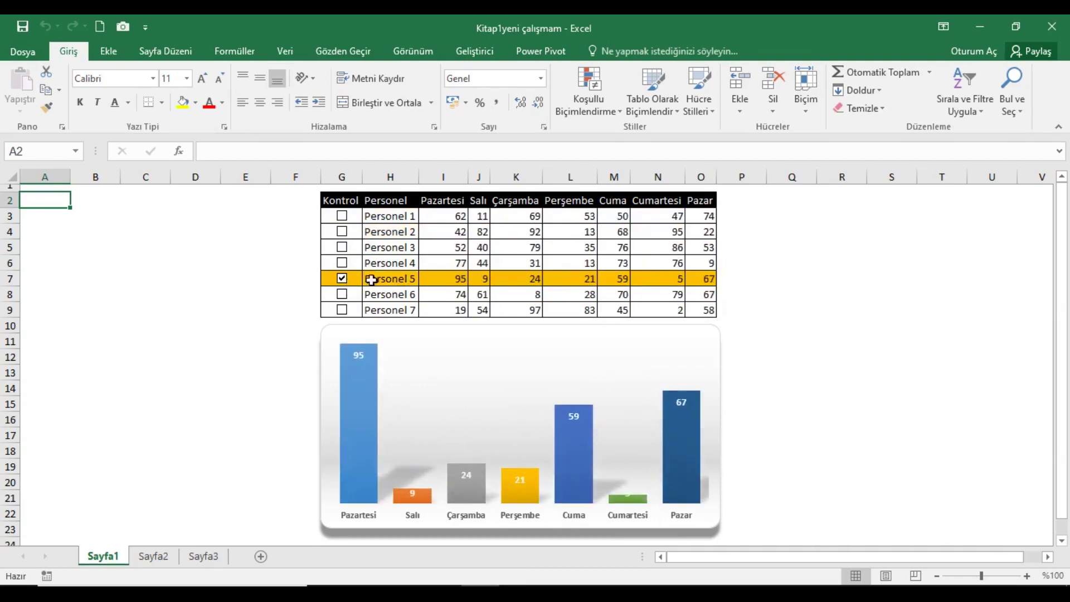
click(343, 264)
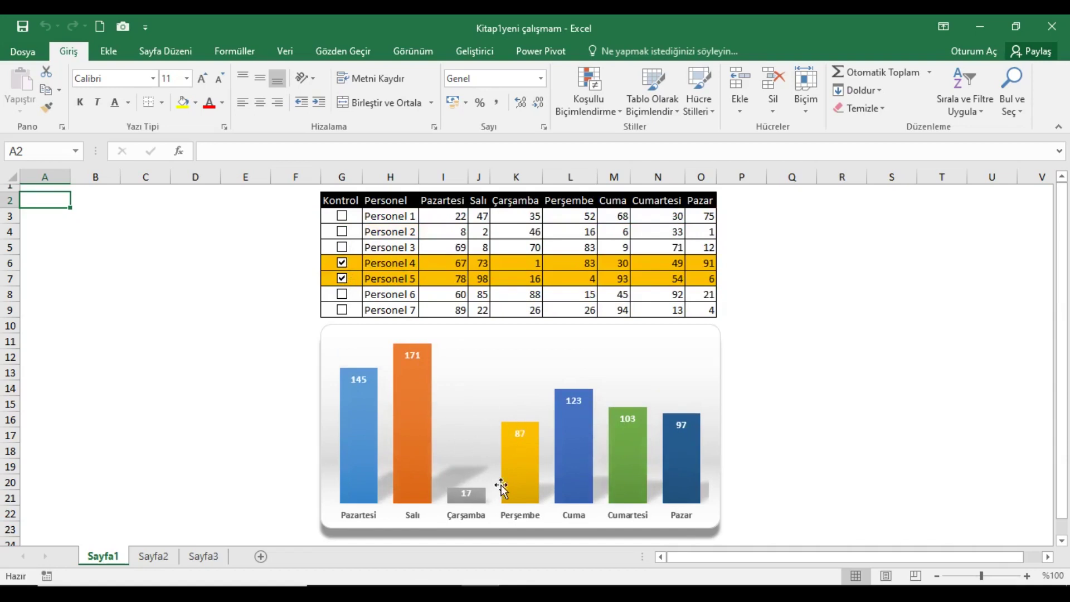
click(342, 232)
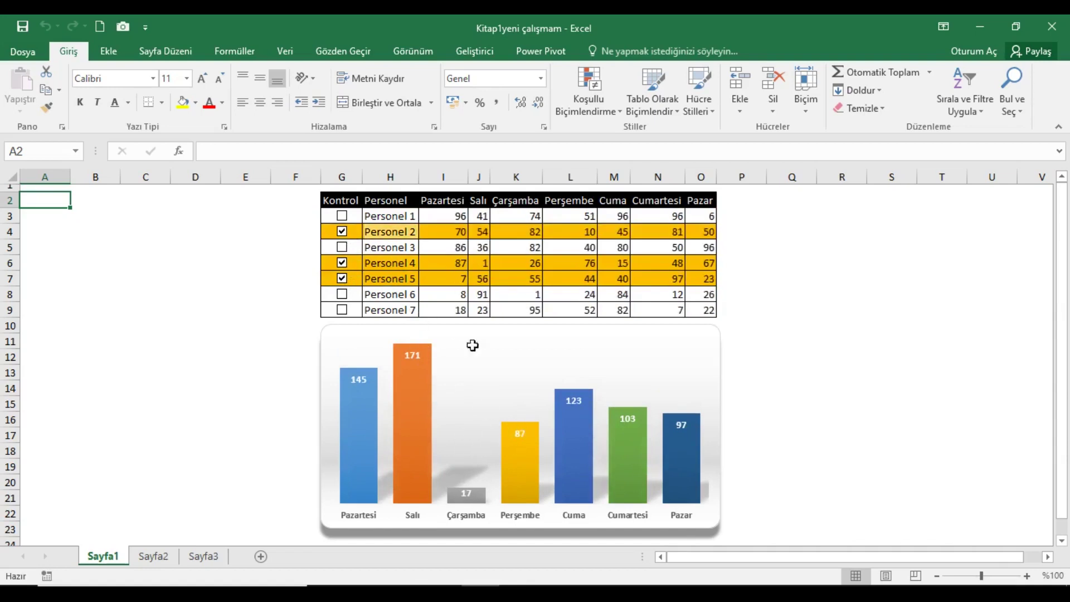
click(341, 310)
click(341, 294)
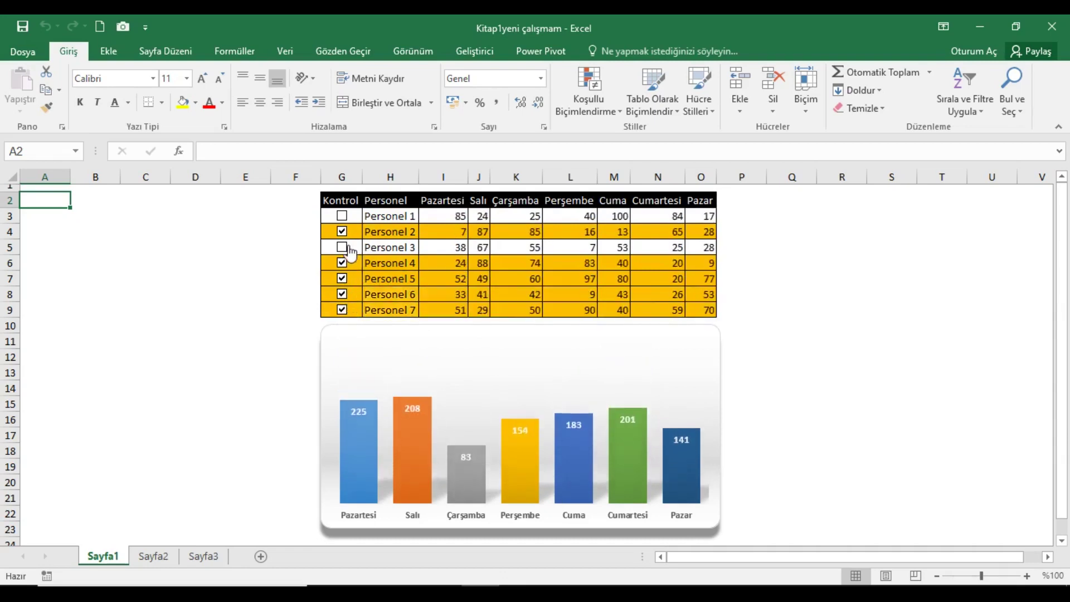
click(341, 247)
click(341, 216)
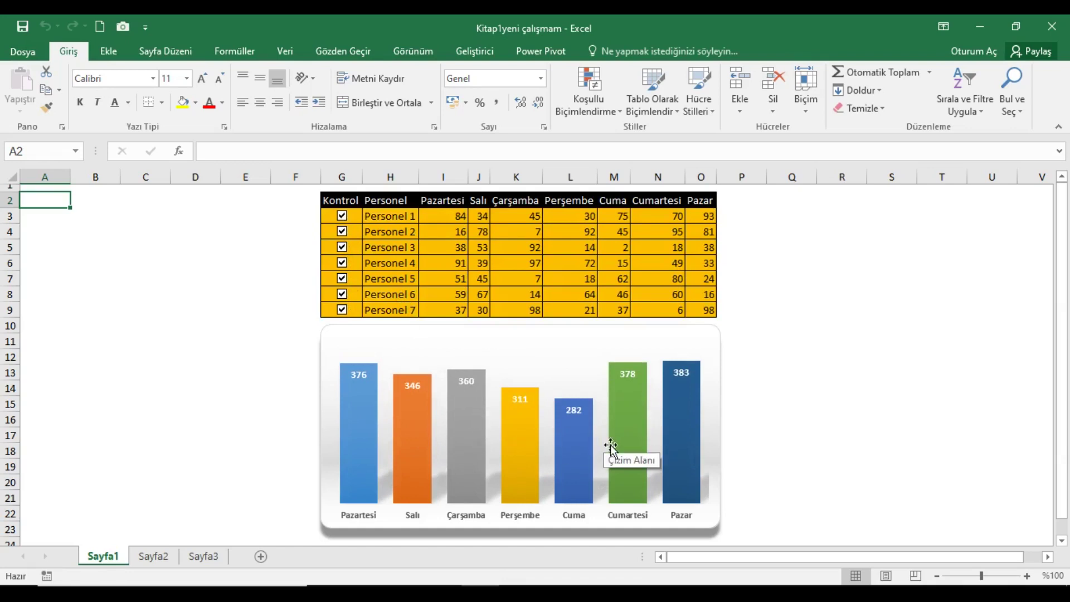
Copy the personnel table H2:O9 from Sayfa1 and paste only its values at H2 on Sayfa2
drag(395, 206, 711, 312)
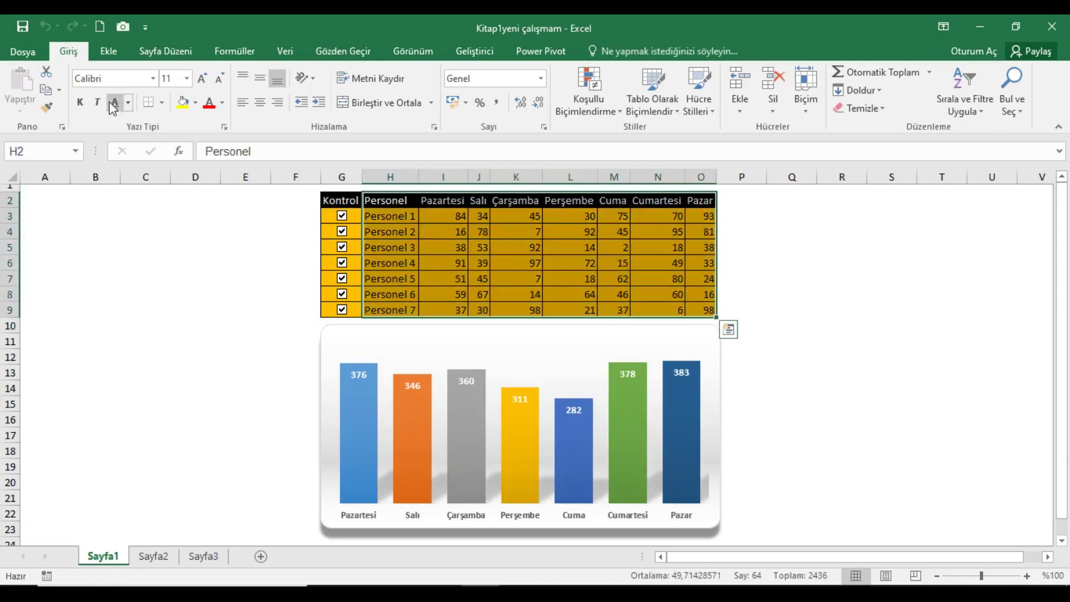
click(46, 89)
click(154, 556)
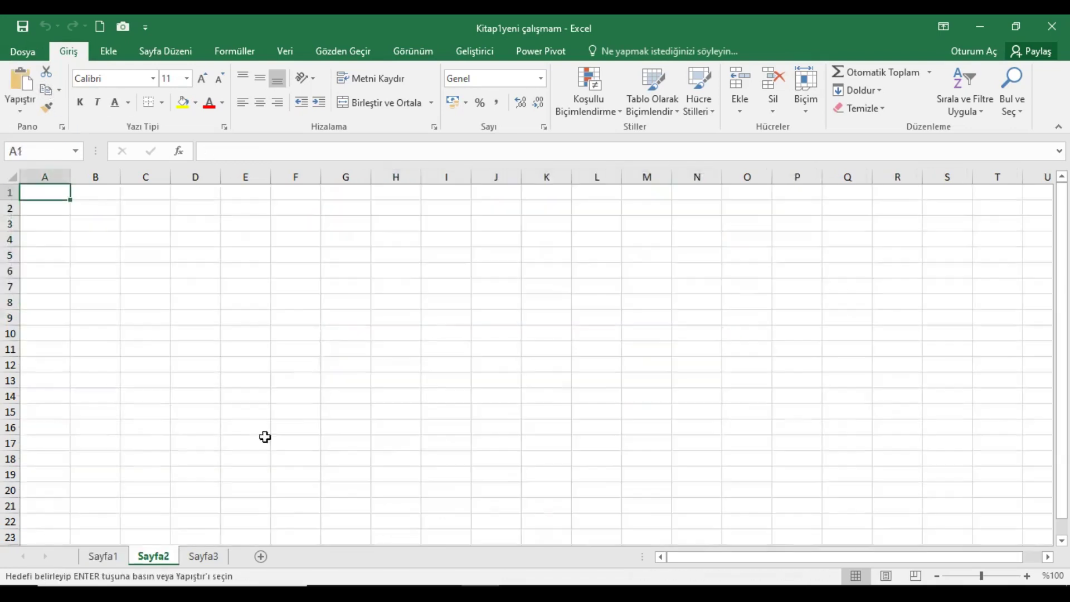
click(398, 215)
right_click(394, 210)
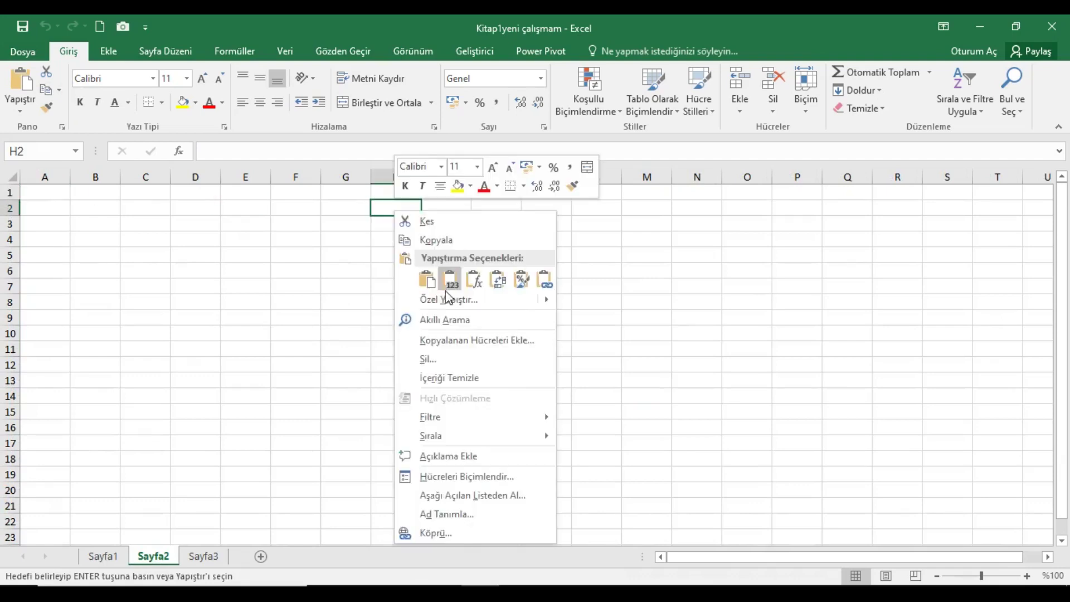
click(426, 298)
click(304, 241)
click(509, 401)
Paste only the copied table's formats onto the same range at H2 on Sayfa2
right_click(399, 212)
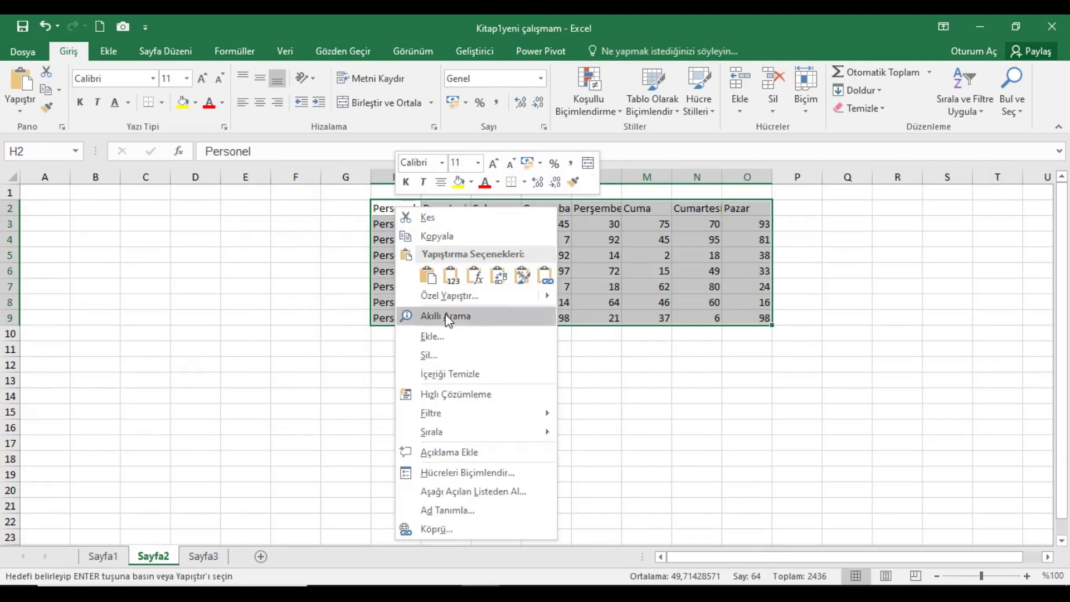
click(434, 298)
click(305, 253)
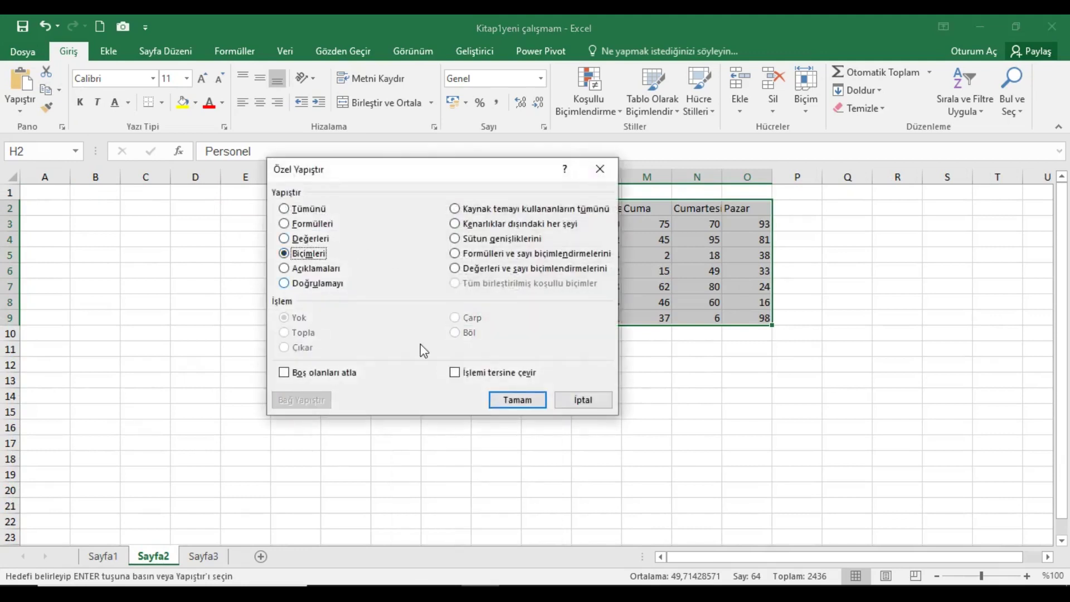
click(505, 399)
Autofit the width of all columns on Sayfa2 and end the copy mode
click(12, 177)
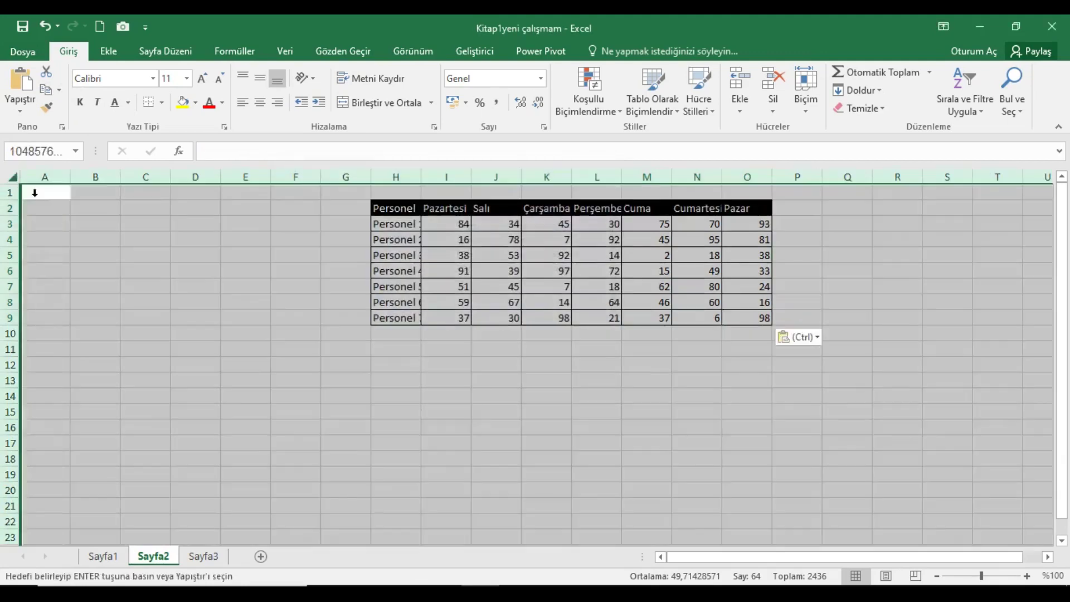
double_click(70, 177)
click(64, 195)
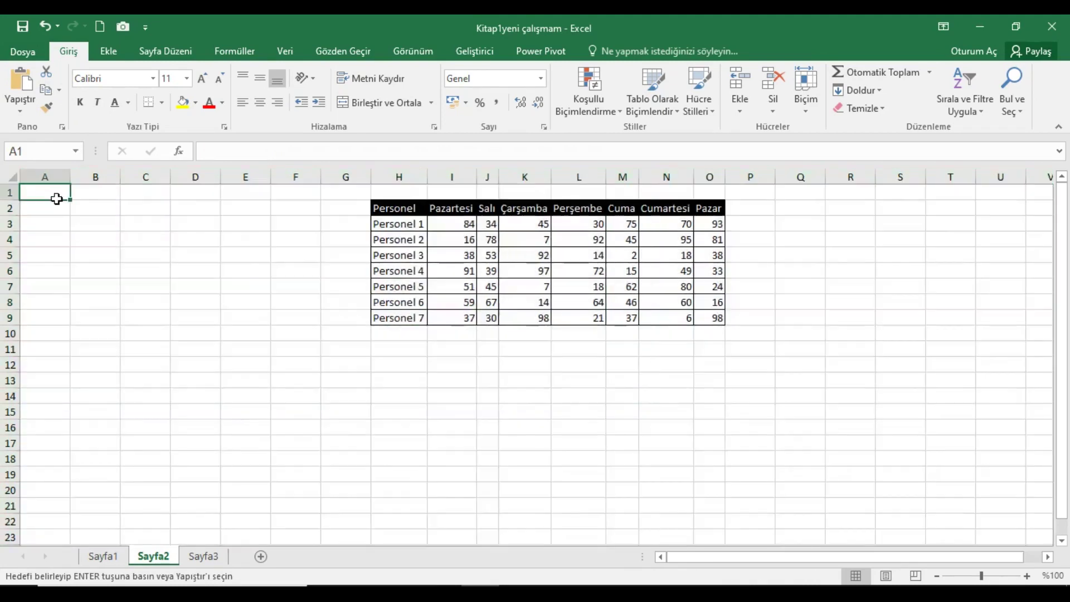
key(Escape)
Enter the header "Kontrol" in cell G2, beside the Personel header
click(354, 215)
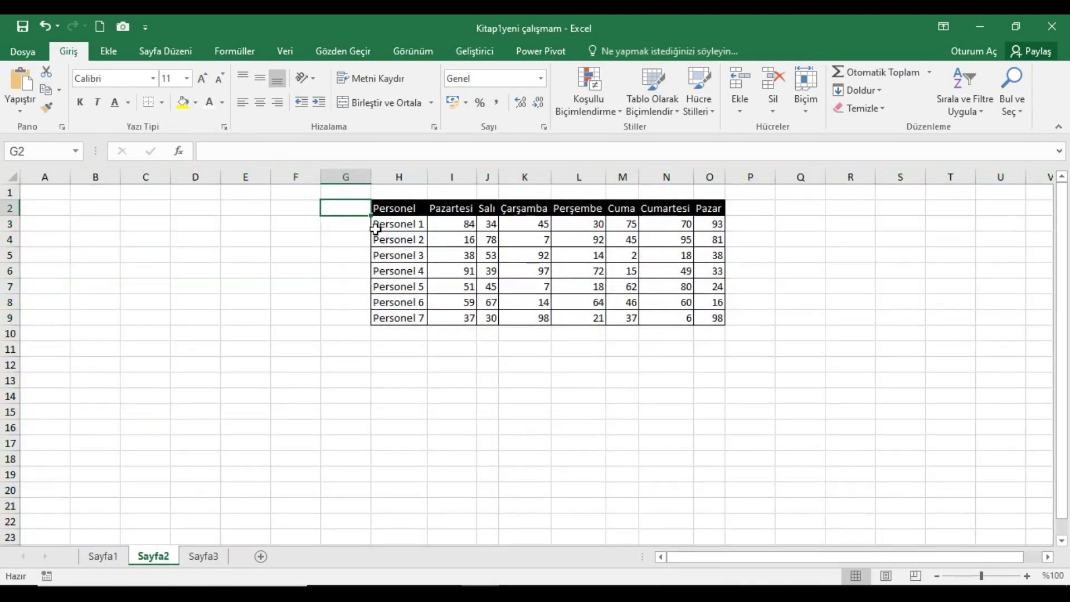
text(Kontrol)
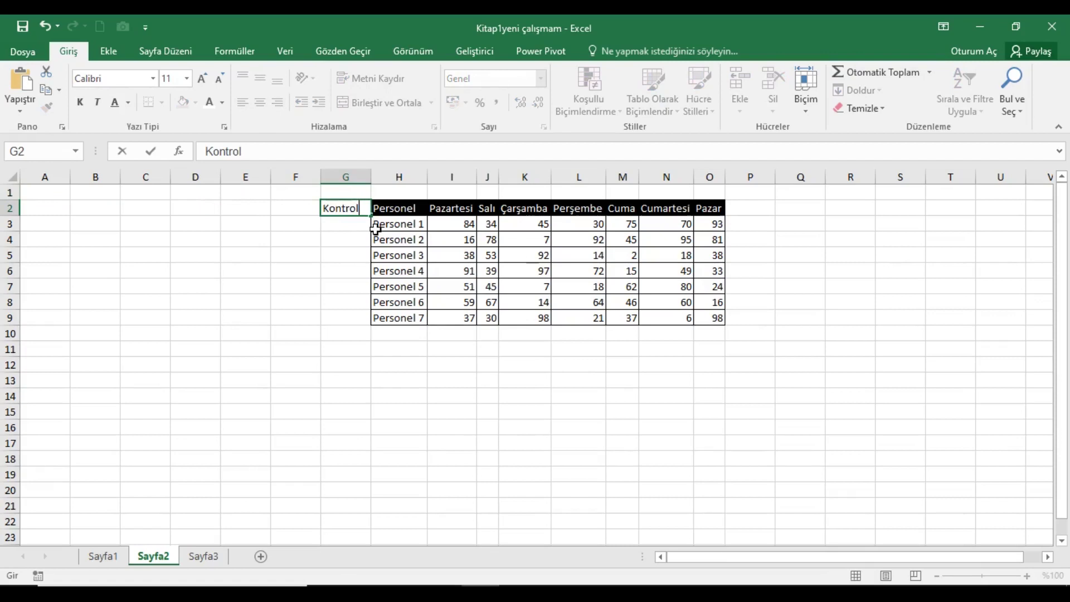
key(Return)
Apply the Personel header's formatting to the Kontrol header in G2 and autofit column G
click(404, 211)
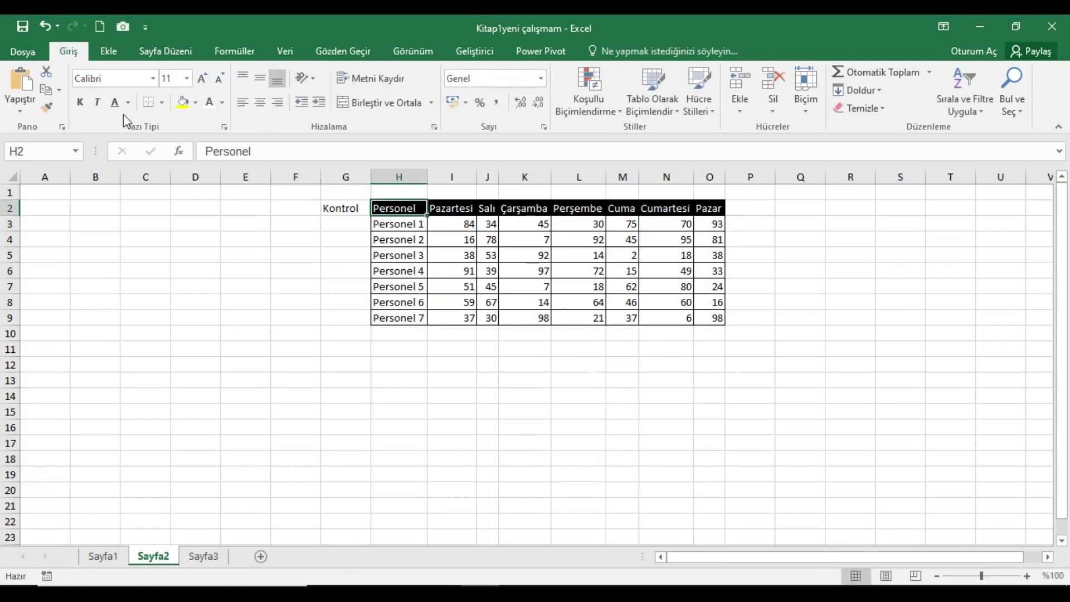
click(47, 106)
click(329, 214)
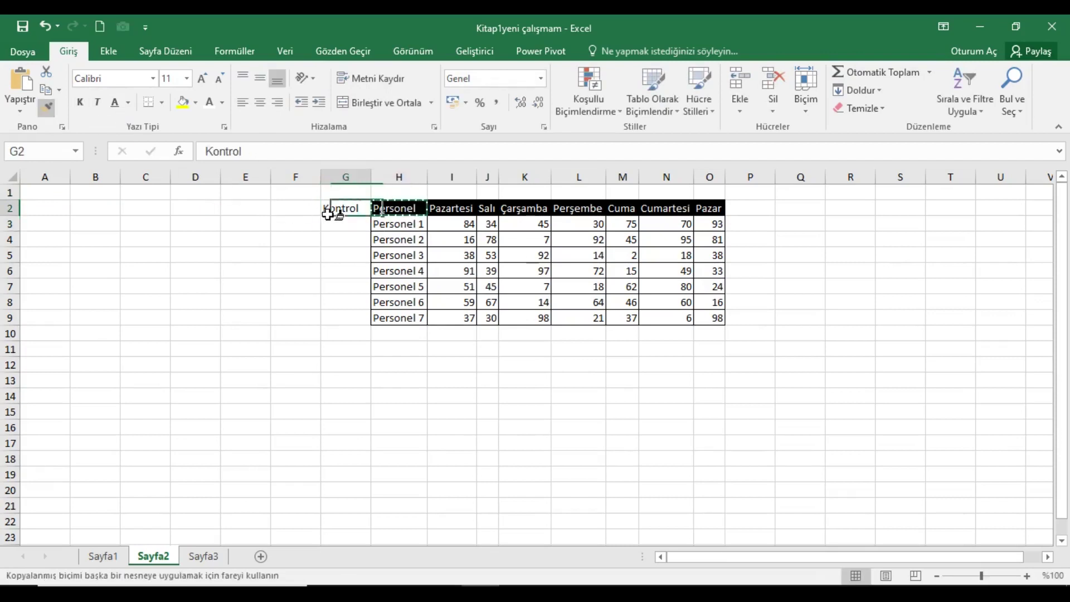
drag(346, 223, 345, 538)
double_click(372, 177)
Insert a form-control check box and position it at cell G3, beside Personel 1
click(353, 229)
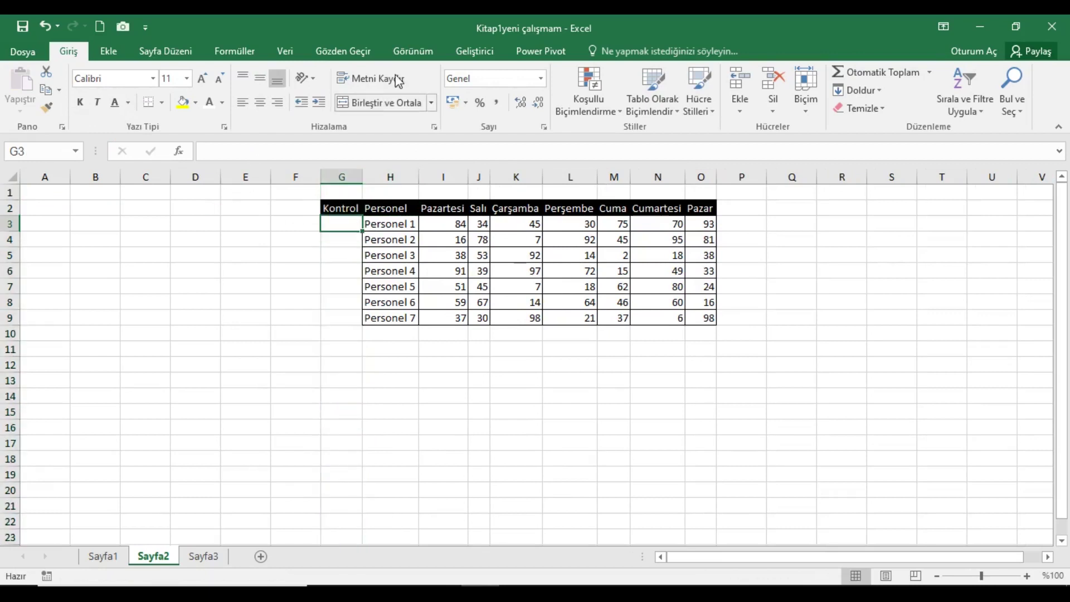
click(494, 51)
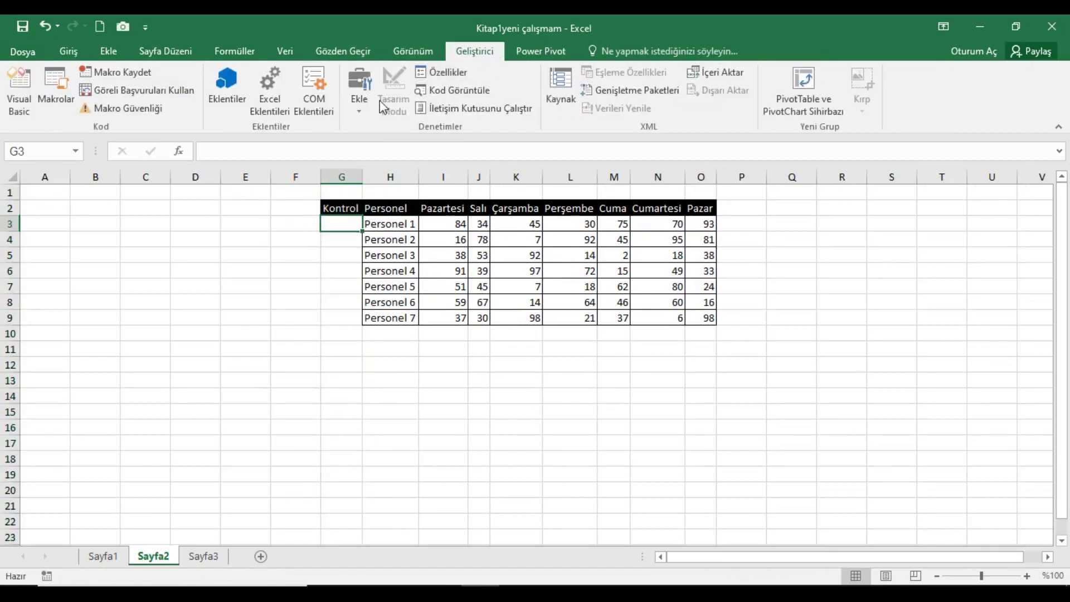
click(360, 108)
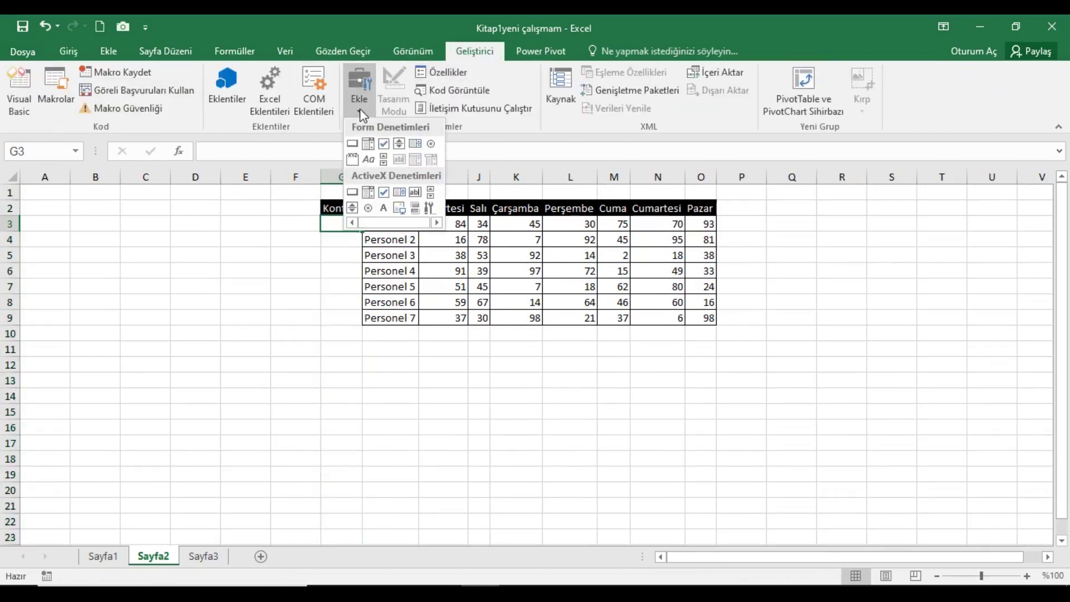
click(384, 145)
click(339, 224)
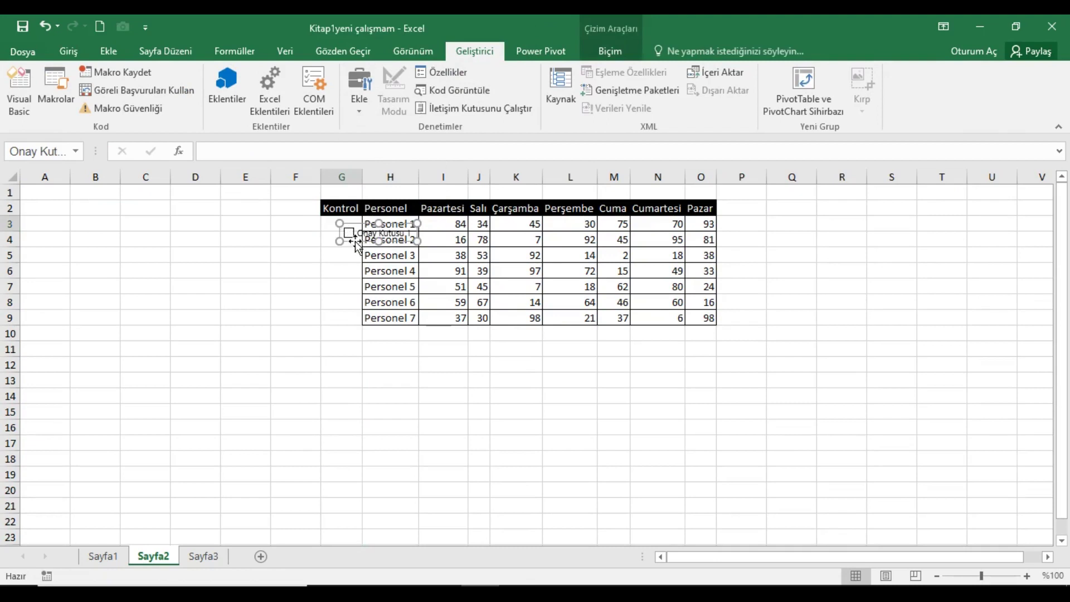
drag(355, 230, 344, 225)
Remove the caption text from the check box in G3
click(356, 234)
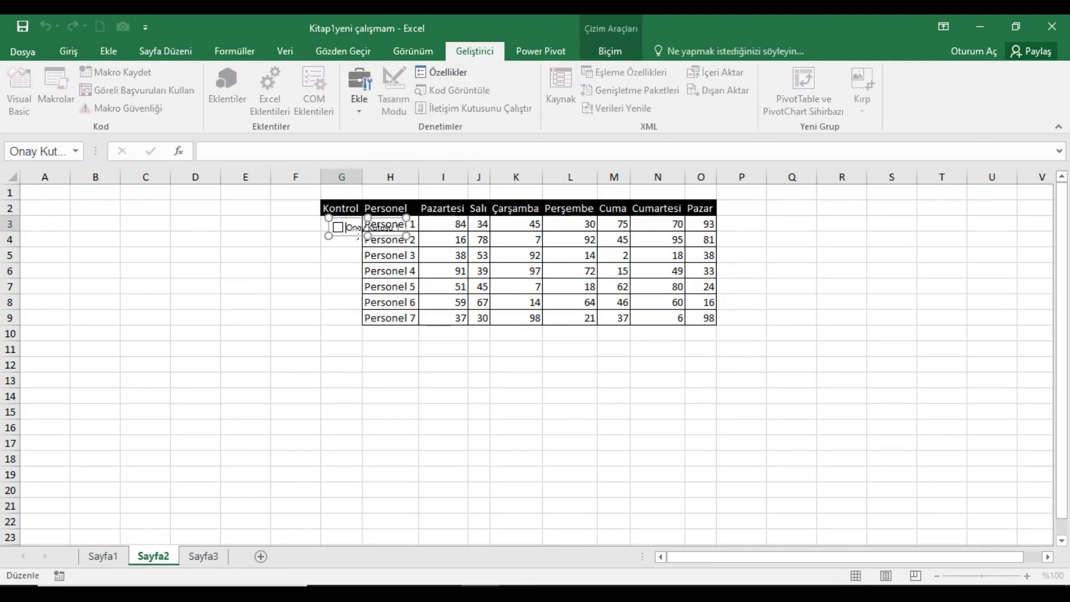
key(Delete)
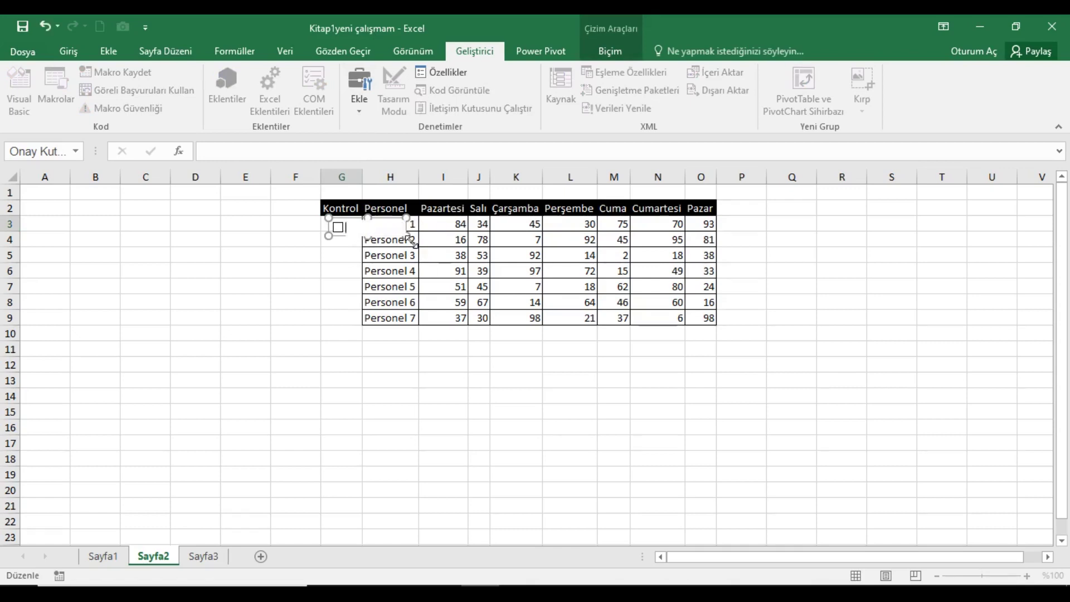
click(409, 247)
Shrink the check box frame to fit inside cell G3 and centre it in the cell
click(361, 252)
drag(361, 244, 366, 245)
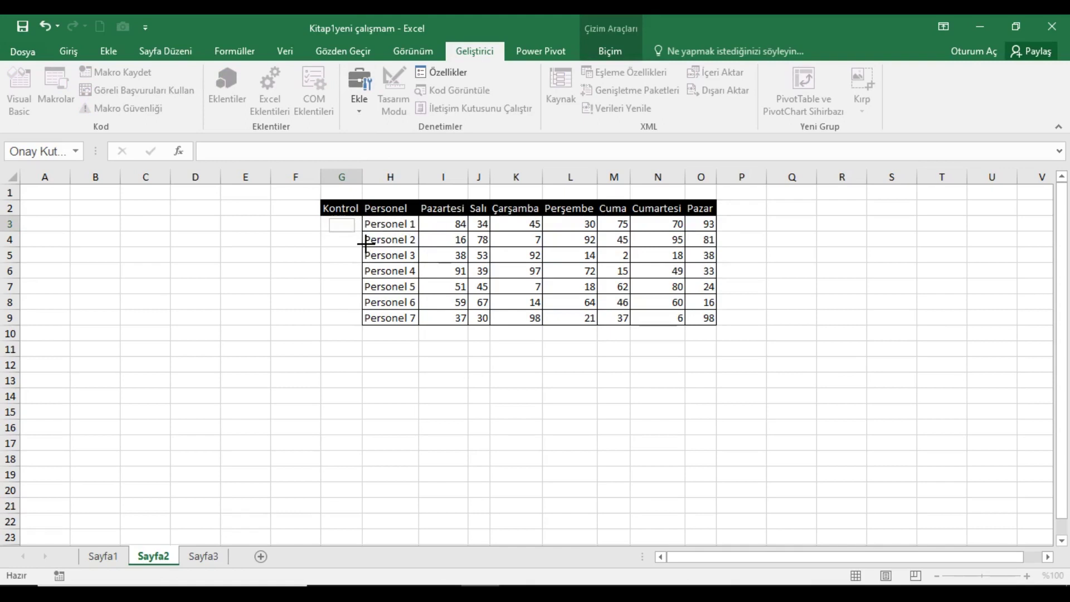
click(346, 227)
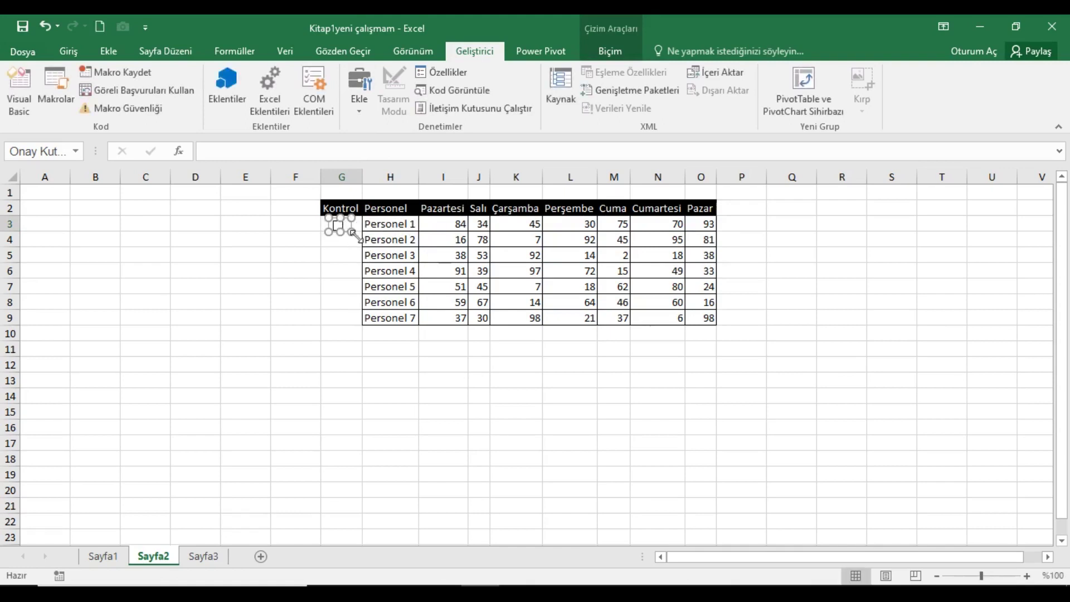
drag(359, 245, 359, 246)
click(347, 228)
drag(348, 223, 349, 223)
click(372, 214)
click(358, 229)
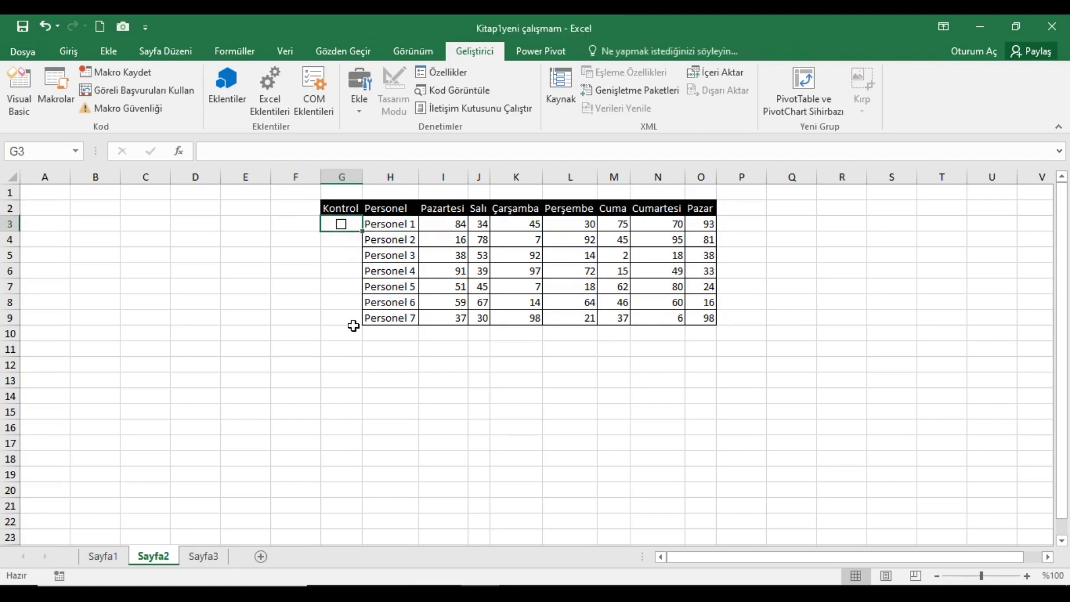
Fill the check box from G3 down to G9 and give the G3:G9 cells borders
drag(358, 229, 363, 320)
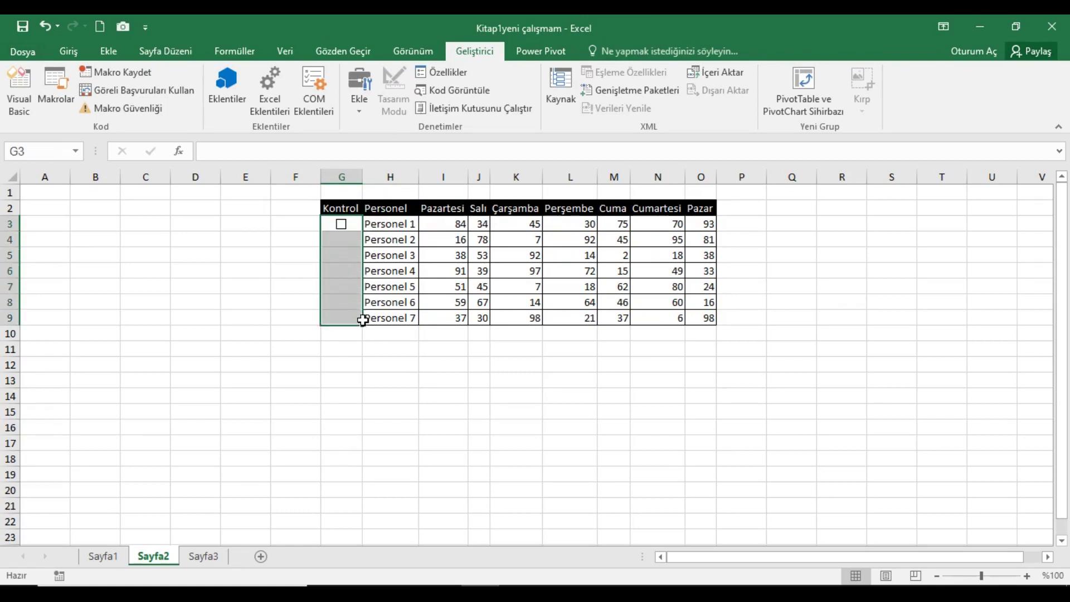
key(ctrl+d)
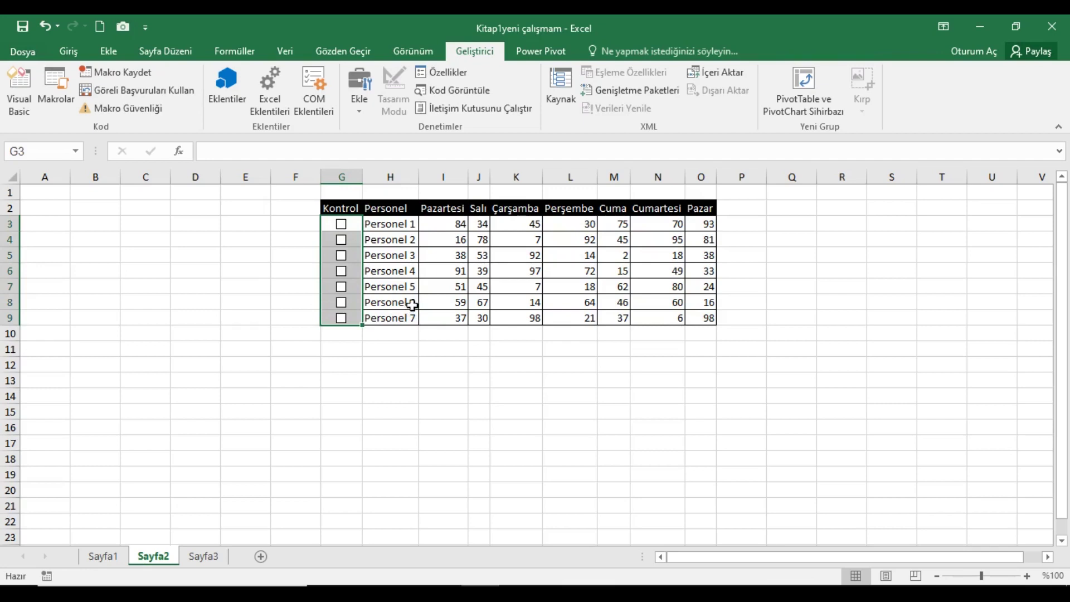
click(70, 52)
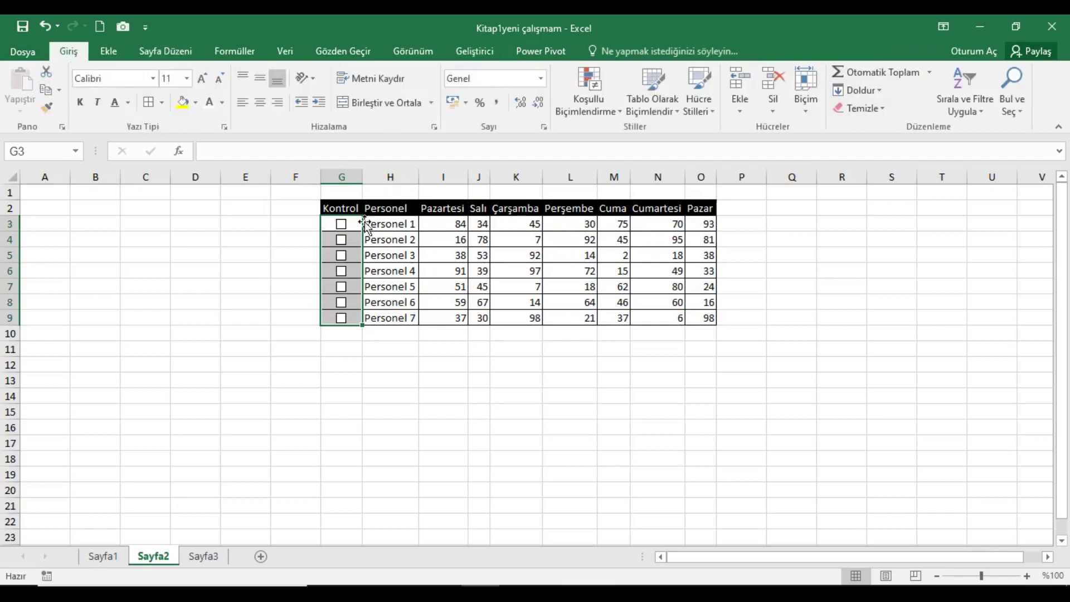
click(381, 211)
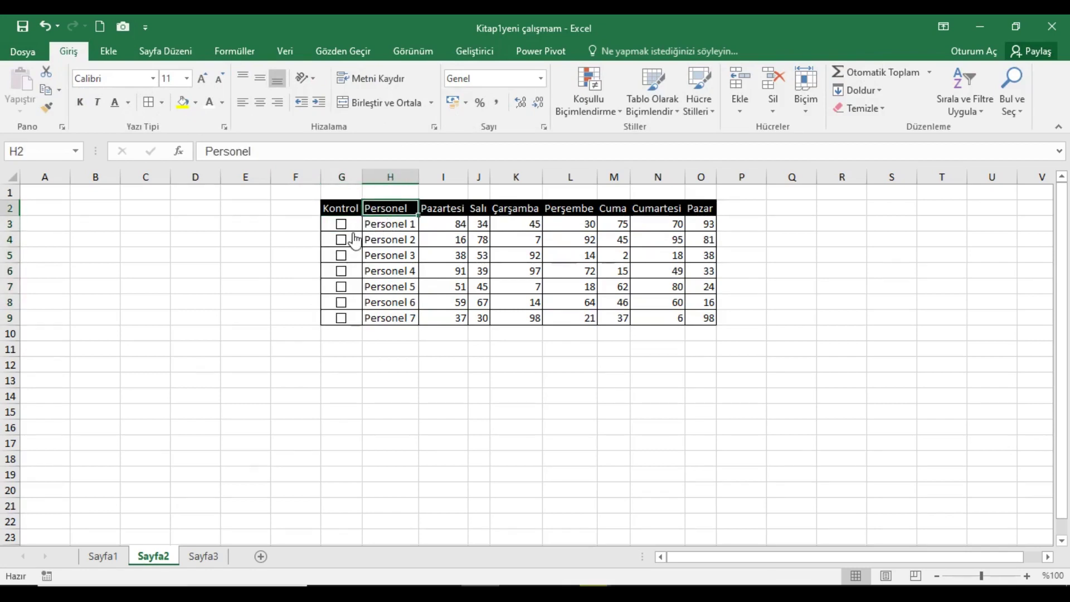
Link the check box beside Personel 1 to cell $G$3
right_click(350, 220)
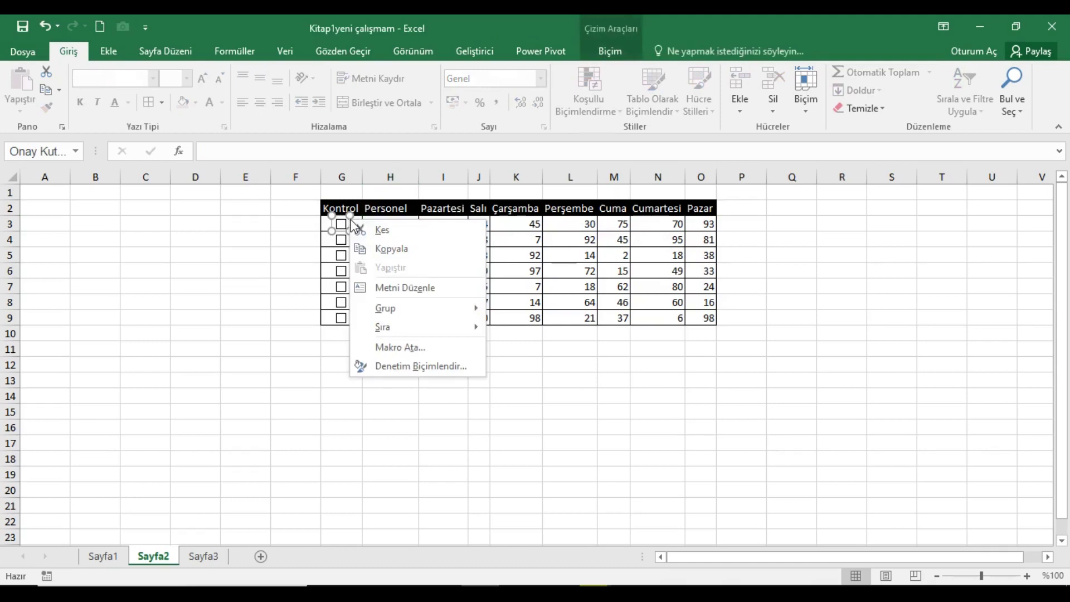
click(401, 365)
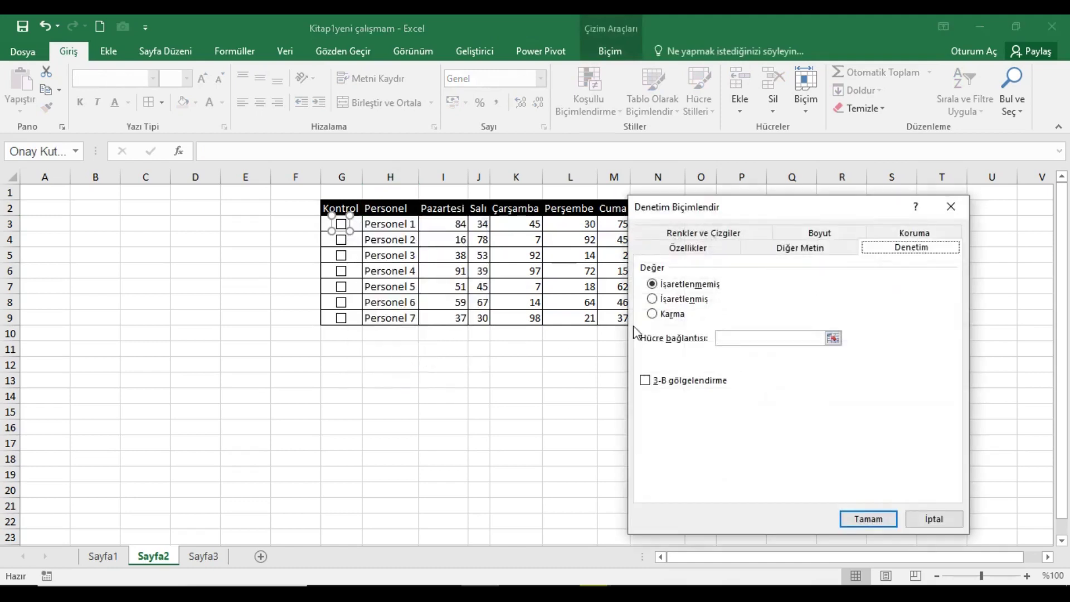
click(749, 340)
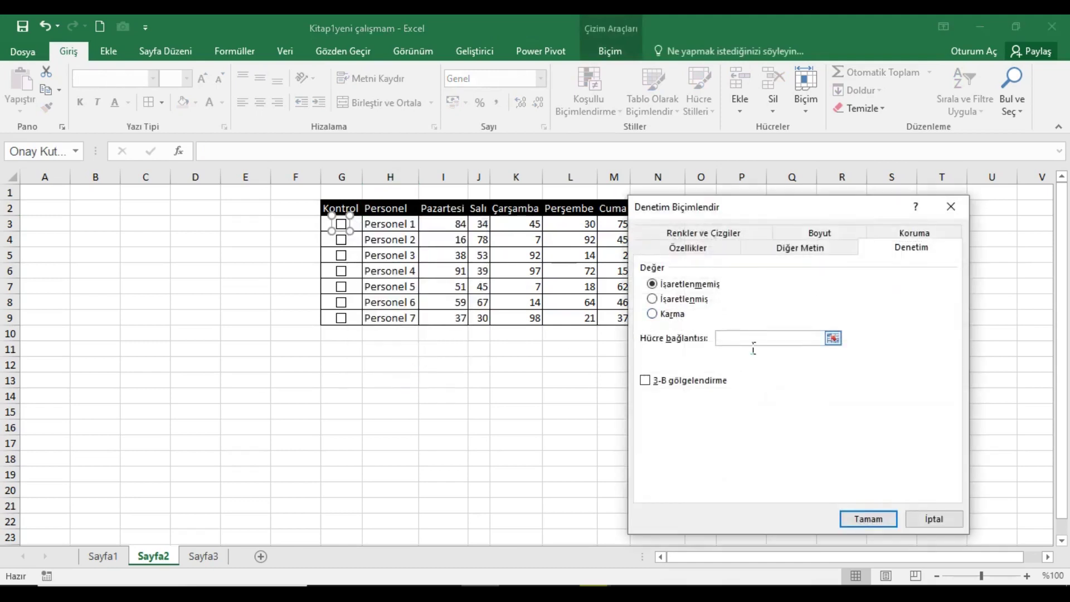
click(320, 227)
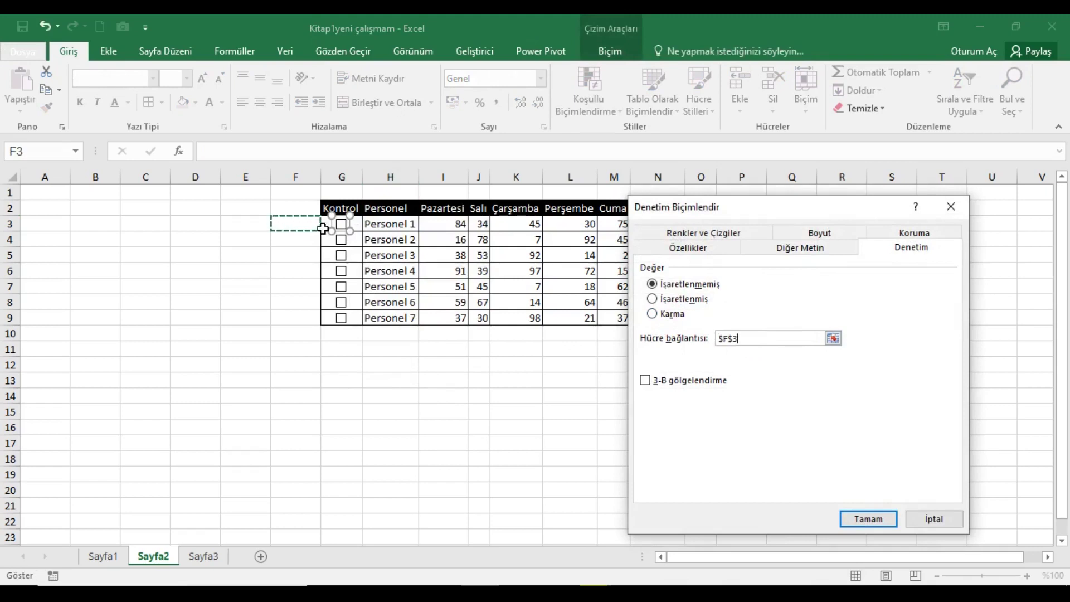
click(328, 226)
click(885, 515)
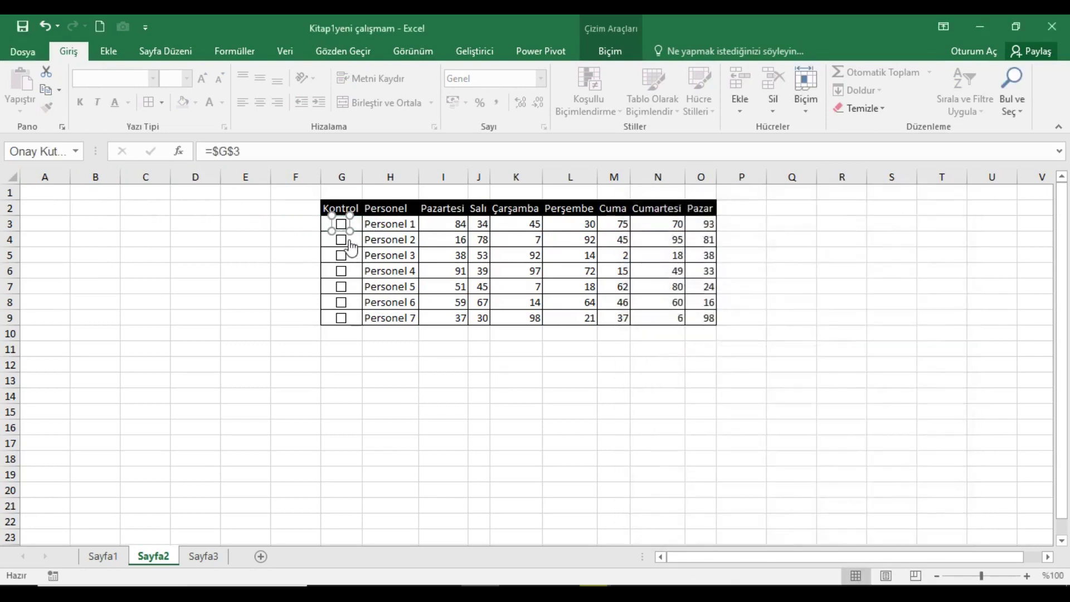
Link the check box beside Personel 2 to cell $G$4
right_click(345, 239)
click(407, 384)
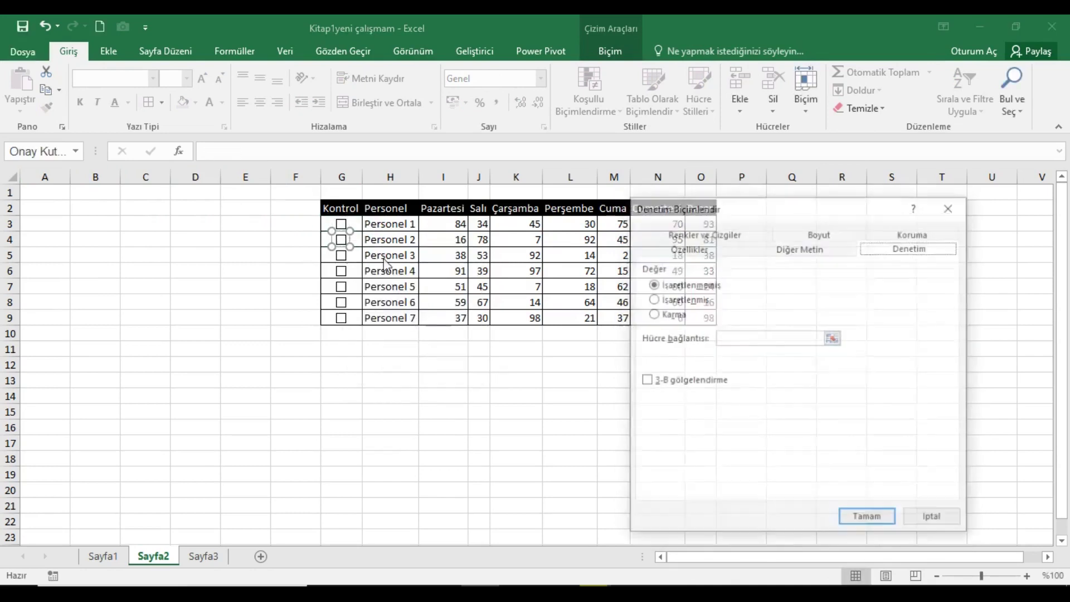
click(757, 337)
click(361, 240)
click(865, 515)
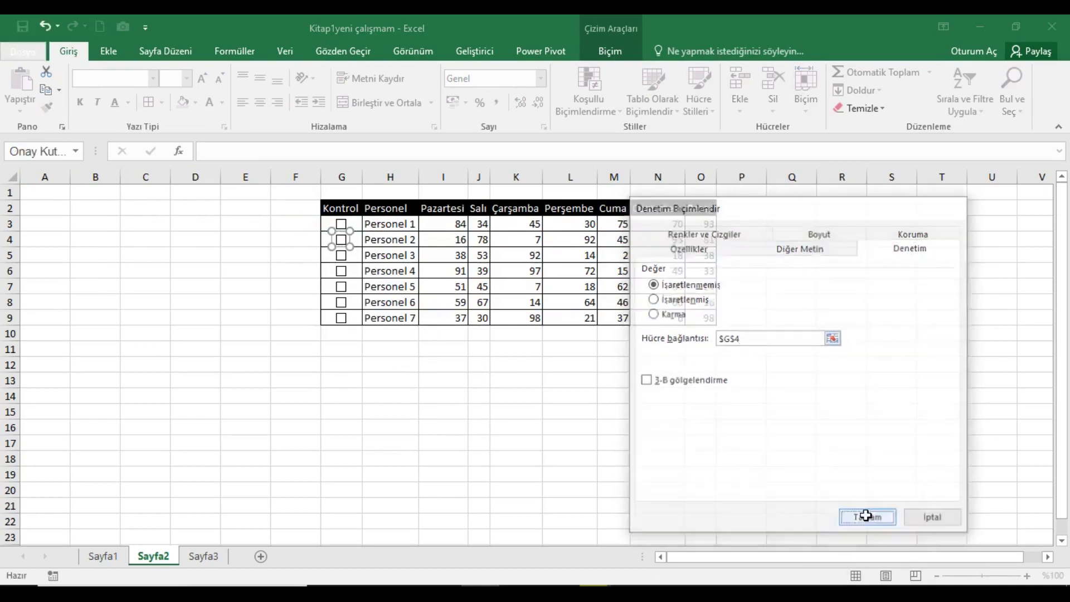
Link the check box beside Personel 3 to cell $G$5
right_click(345, 257)
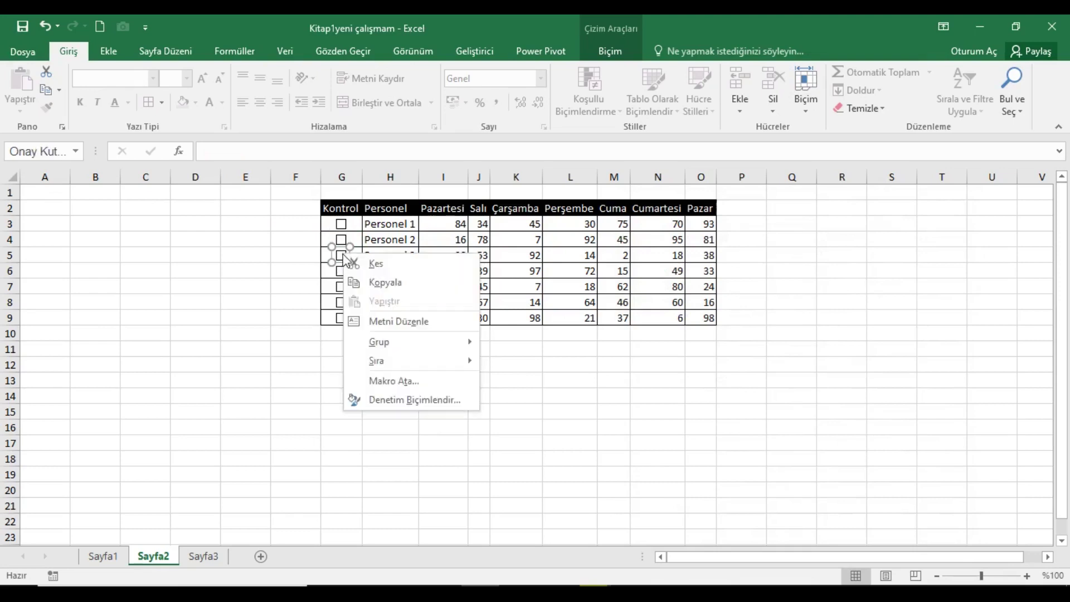
click(406, 400)
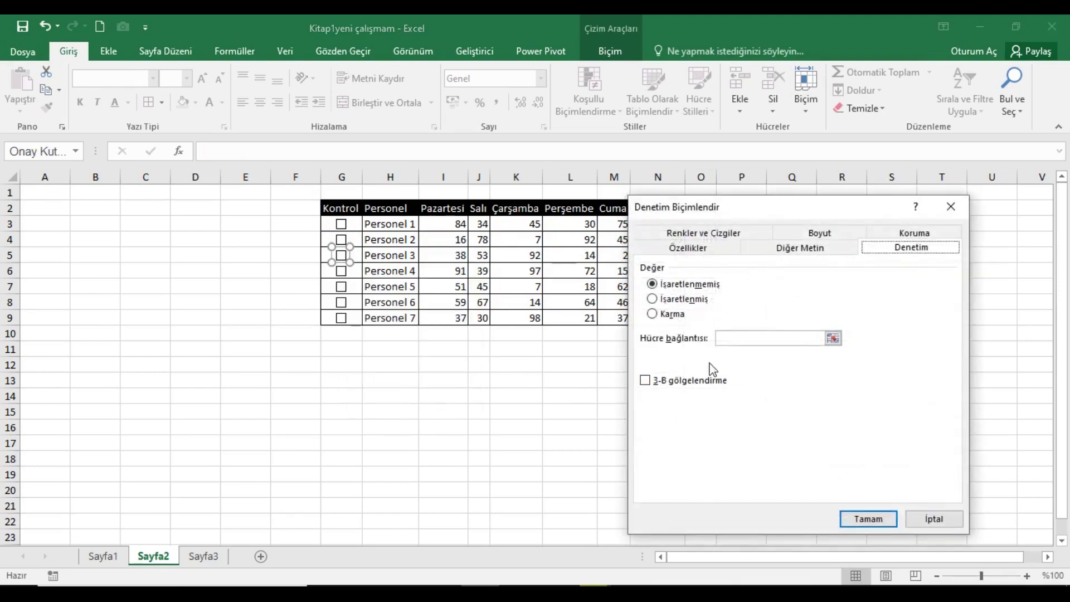
click(357, 258)
click(865, 519)
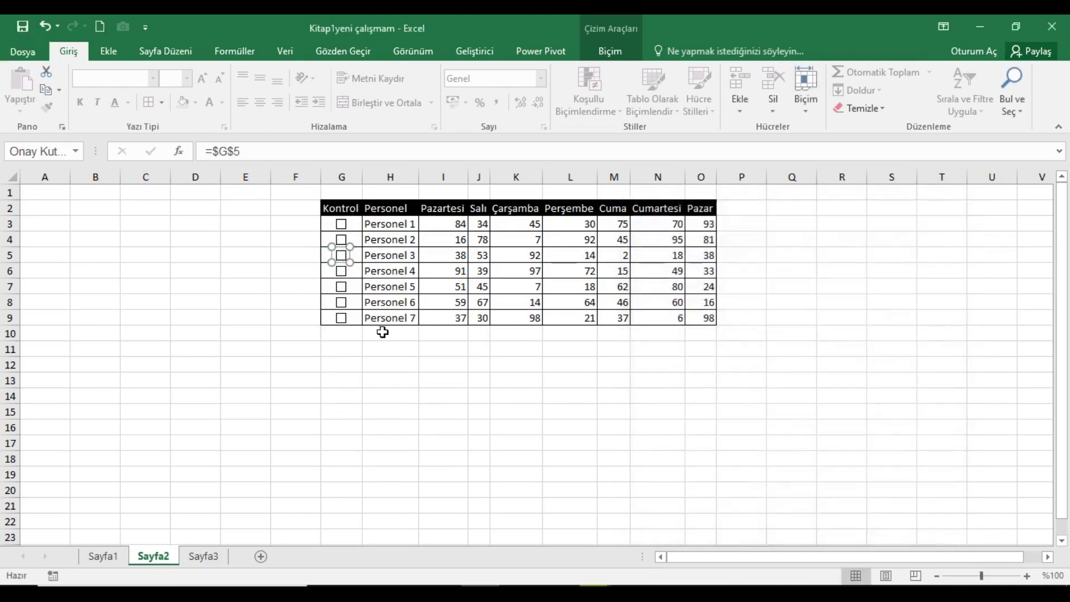
Link the check box beside Personel 4 to cell $G$6
right_click(341, 272)
click(396, 416)
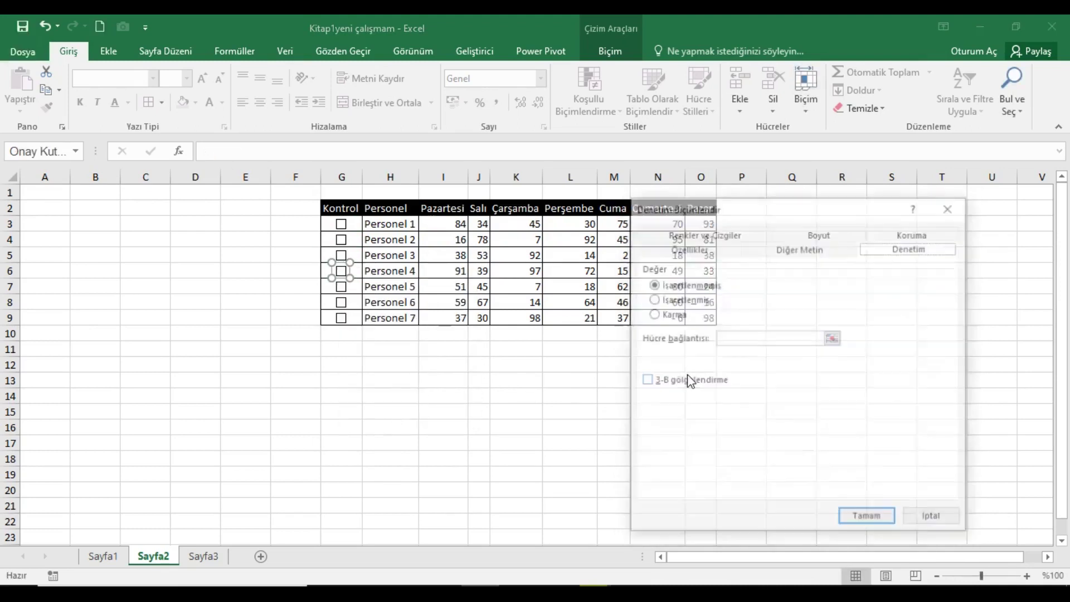
click(356, 273)
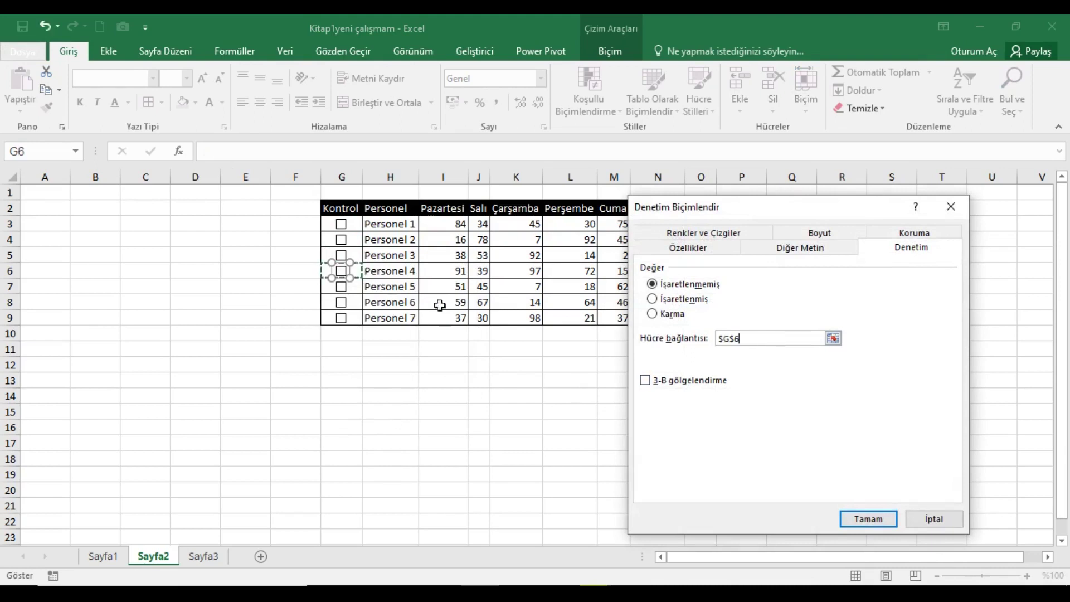
click(854, 519)
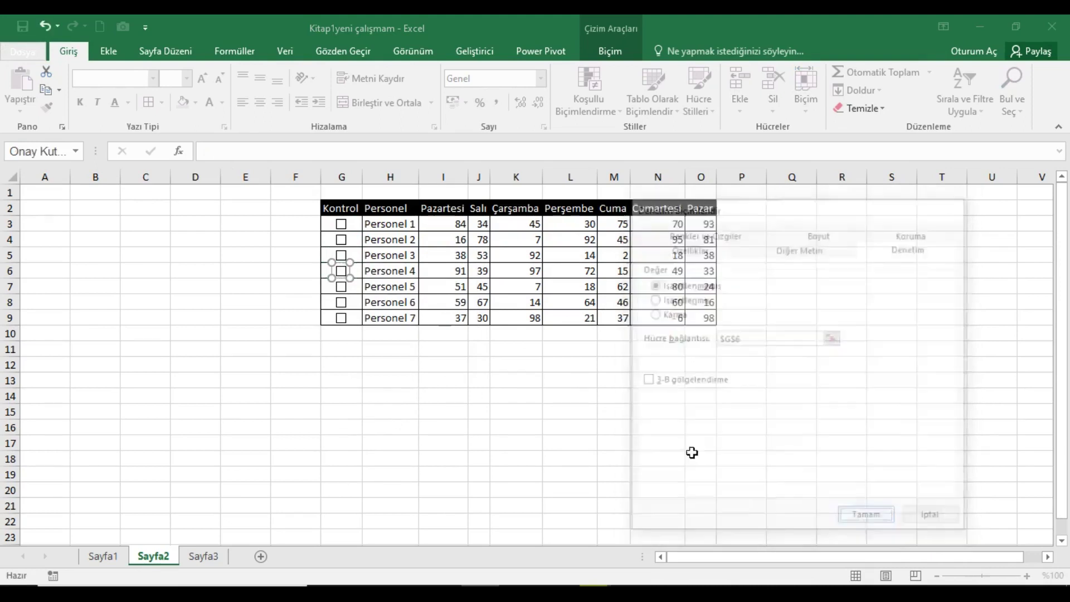
Link the check box beside Personel 5 to cell $G$7
right_click(349, 291)
click(410, 433)
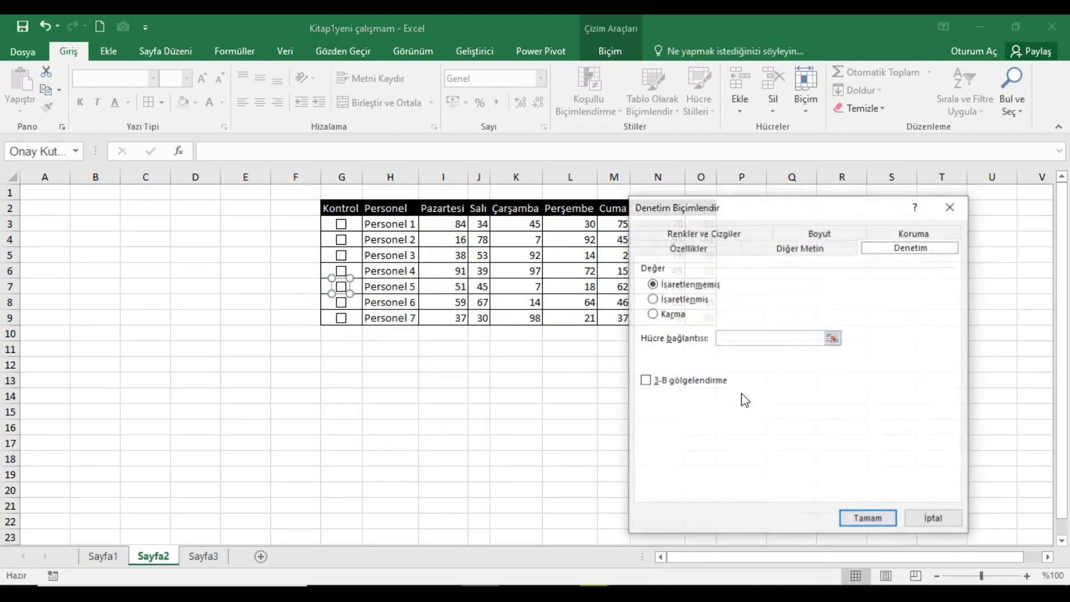
click(359, 292)
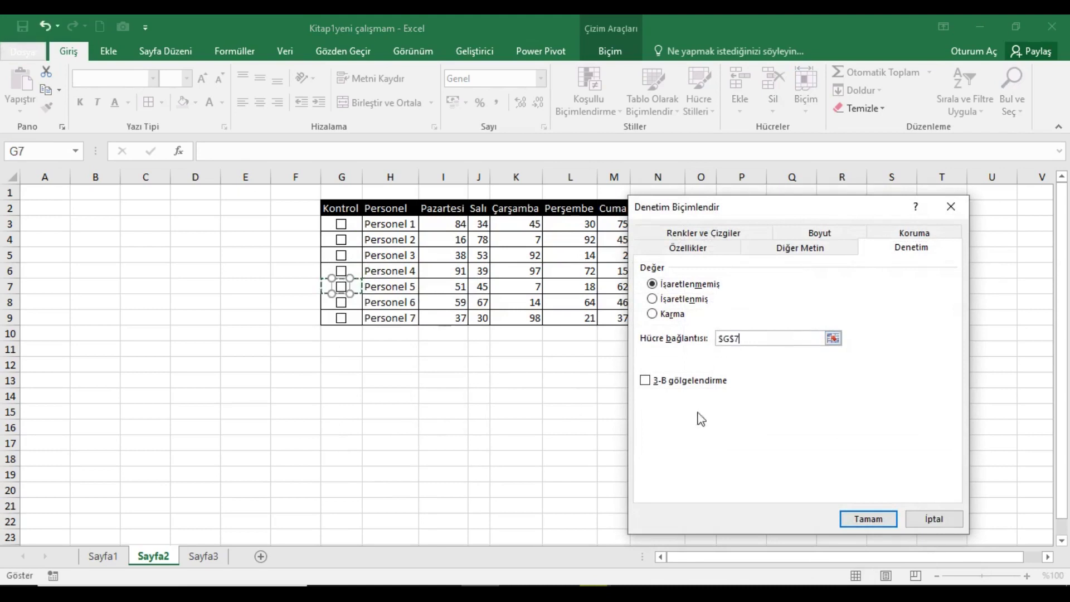
click(868, 519)
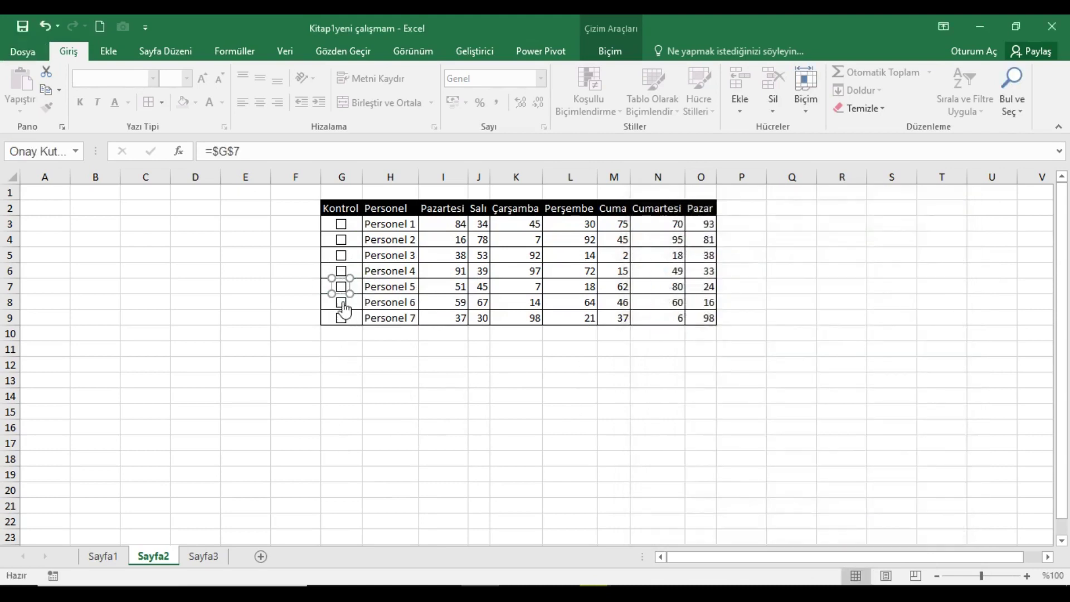
Link the check box beside Personel 6 to cell $G$8
right_click(344, 308)
click(401, 445)
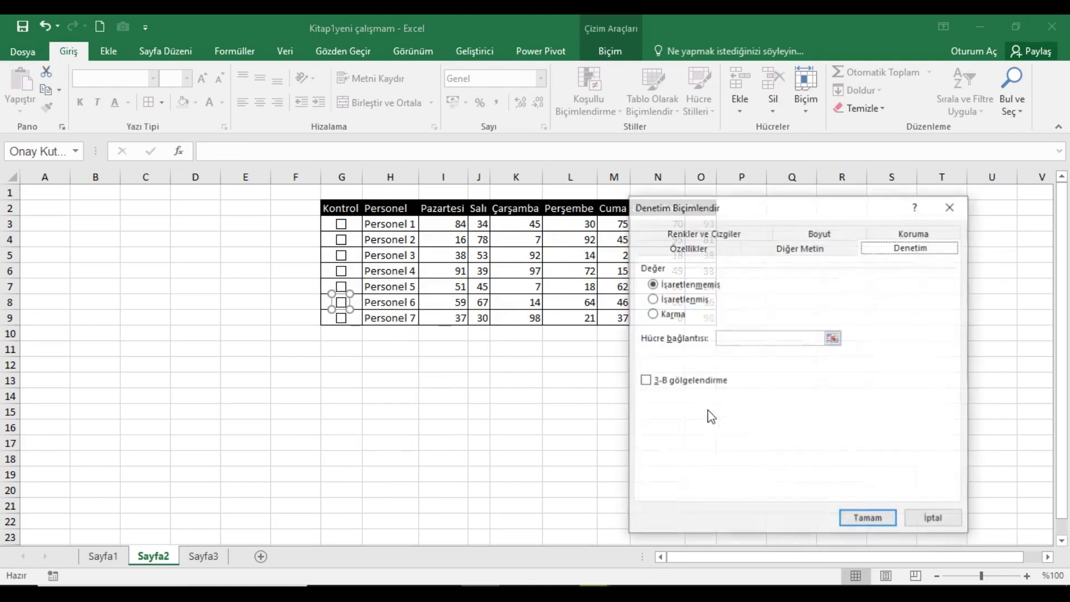
click(741, 339)
click(359, 304)
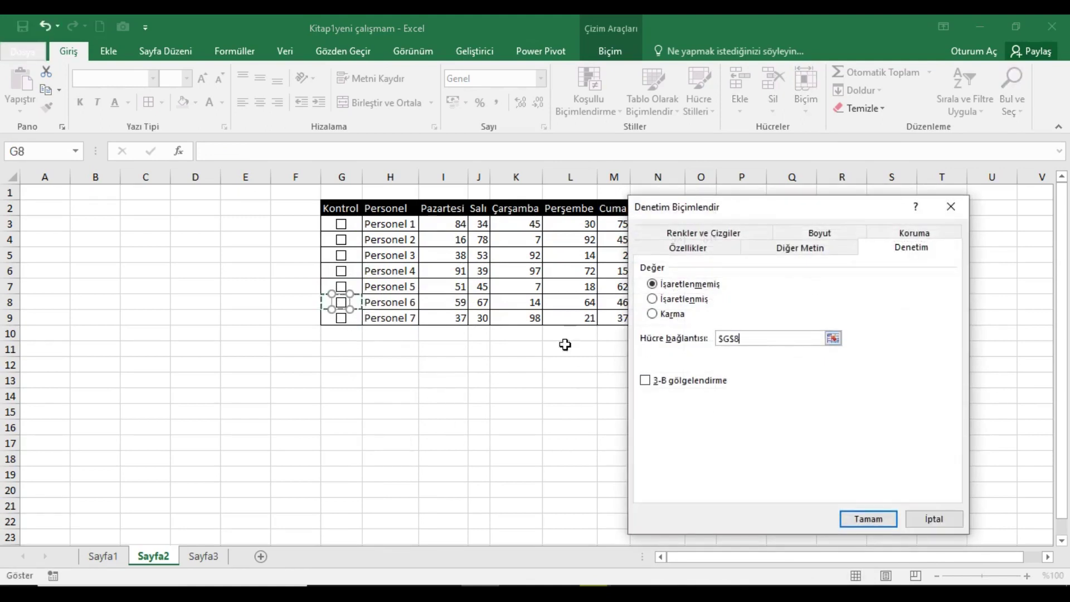
click(853, 517)
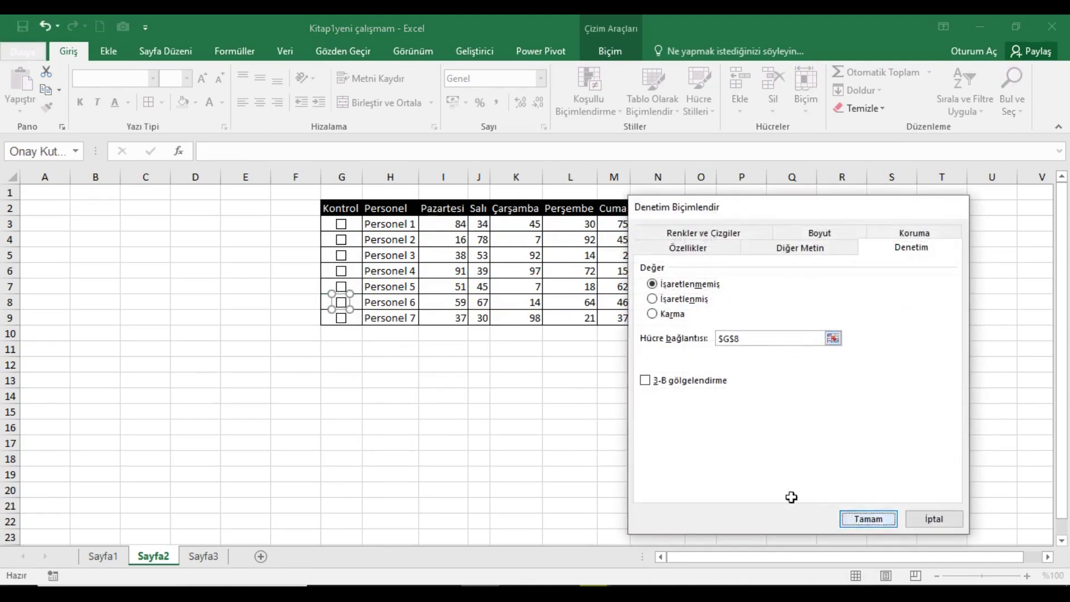
Link the check box beside Personel 7 to cell $G$9
right_click(347, 318)
click(411, 445)
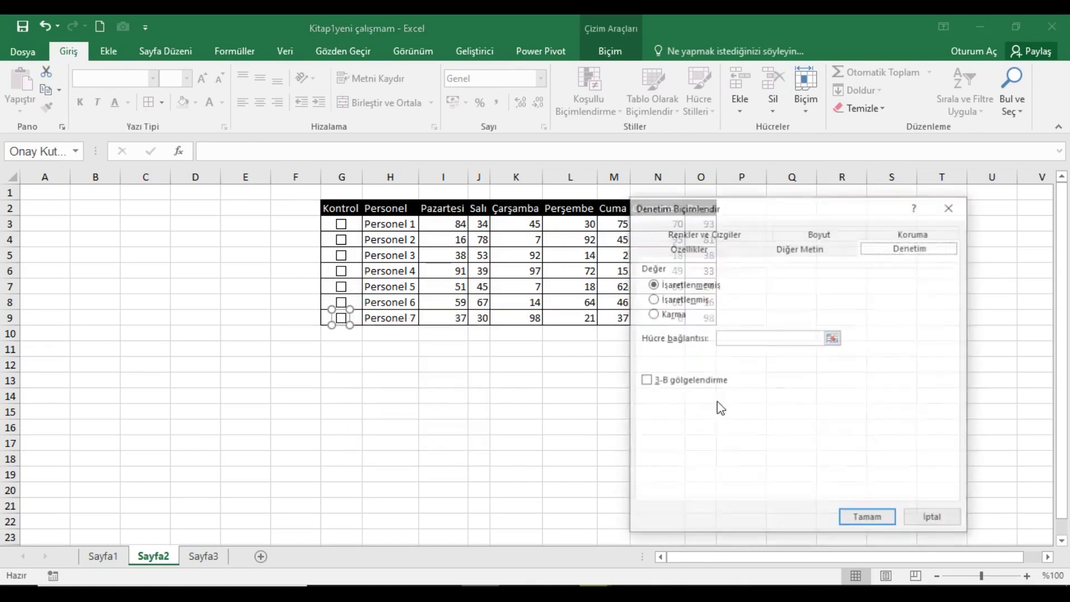
click(729, 339)
click(361, 323)
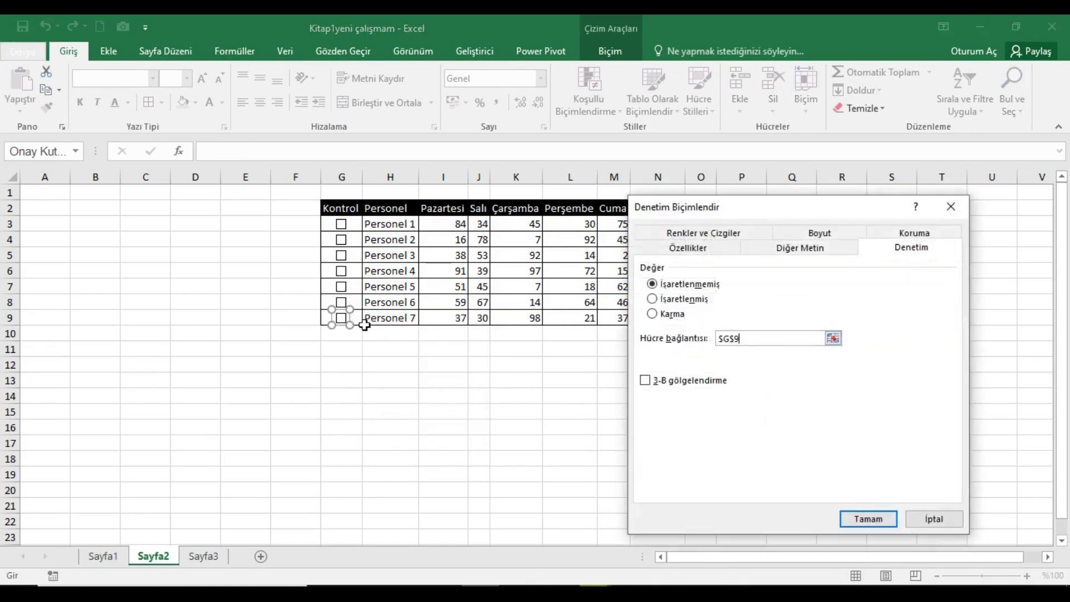
click(867, 518)
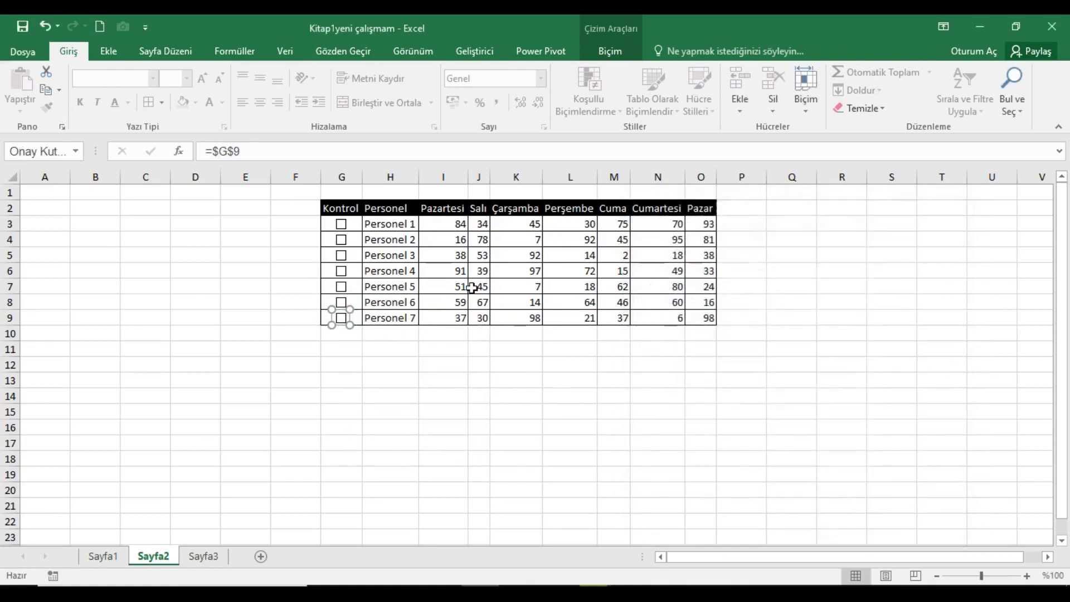
Test the cell links by ticking the check boxes of Personel 1, 3, 5, 6 and 7
click(390, 210)
click(347, 229)
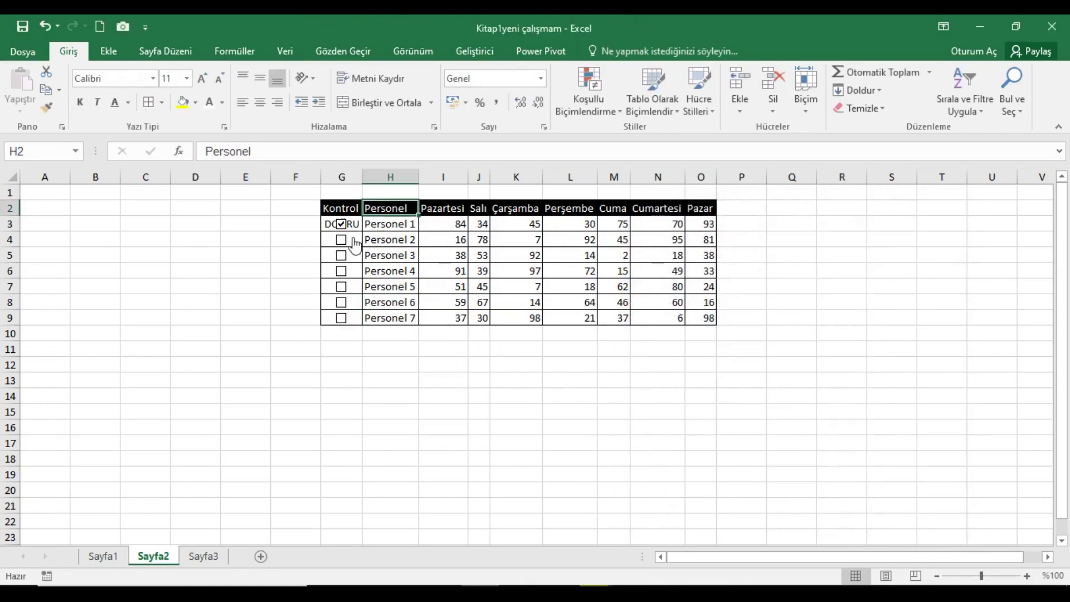
click(345, 258)
click(350, 304)
click(351, 308)
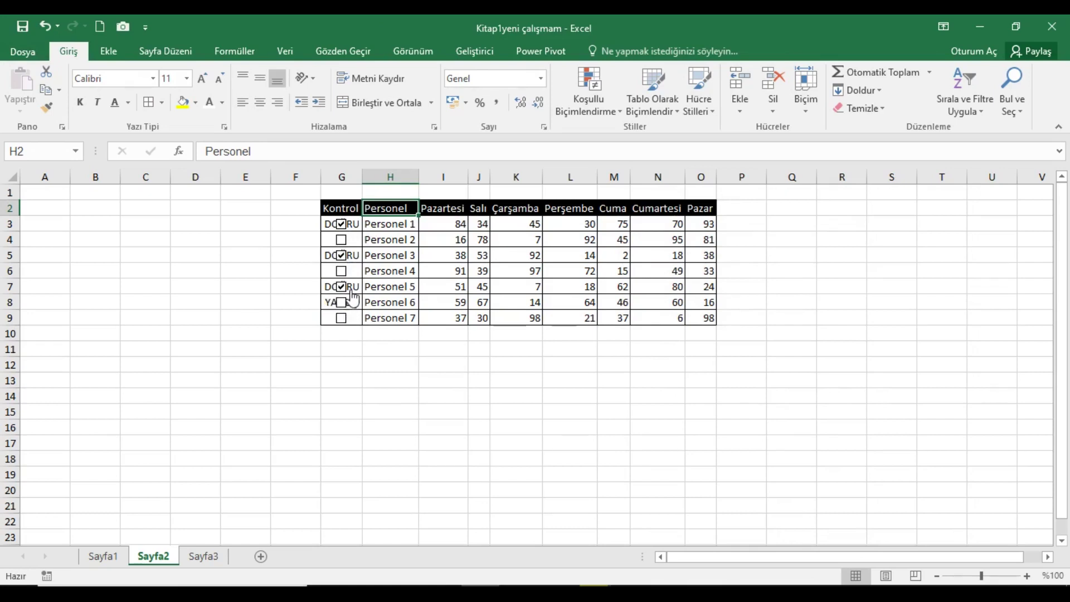
click(349, 303)
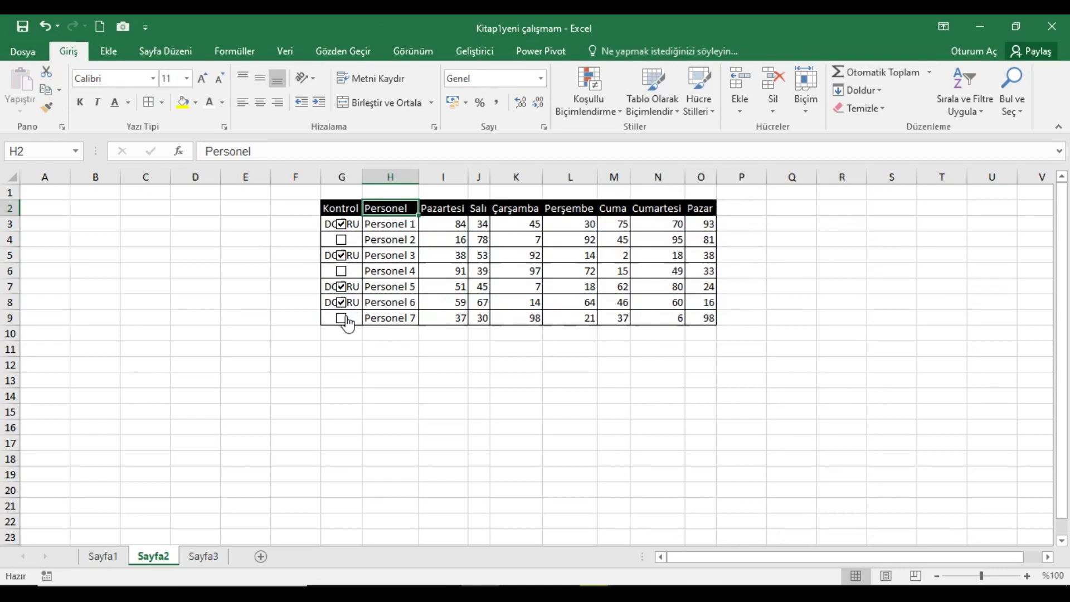
click(346, 319)
Set the font colour of G3:G9 to white and untick the check boxes of Personel 1, 3, 5, 6 and 7
drag(356, 225, 356, 318)
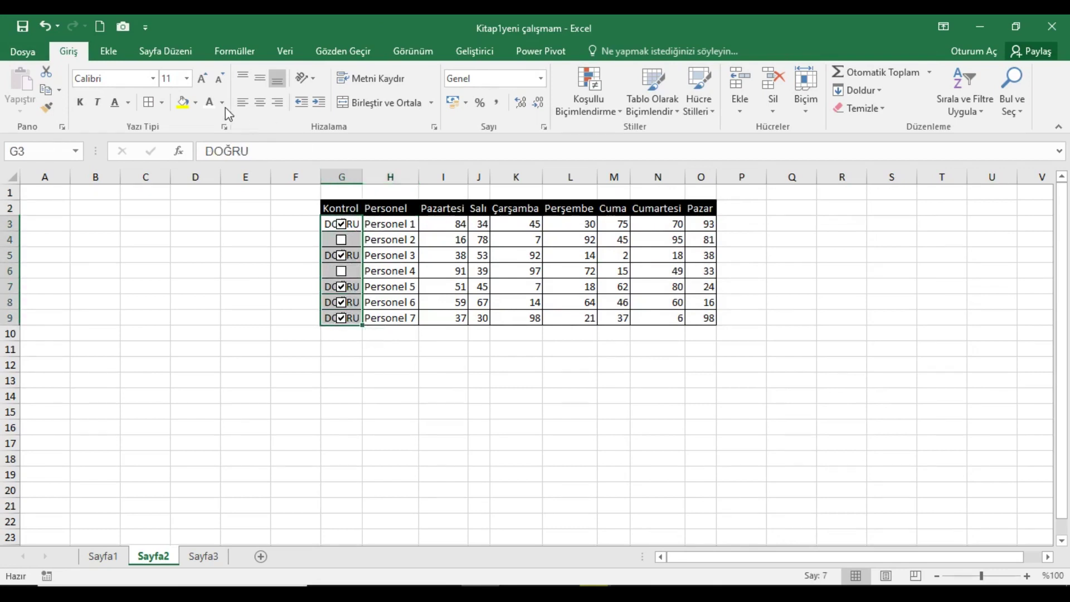
click(210, 104)
click(342, 224)
click(341, 255)
click(342, 287)
click(341, 302)
click(341, 317)
click(389, 215)
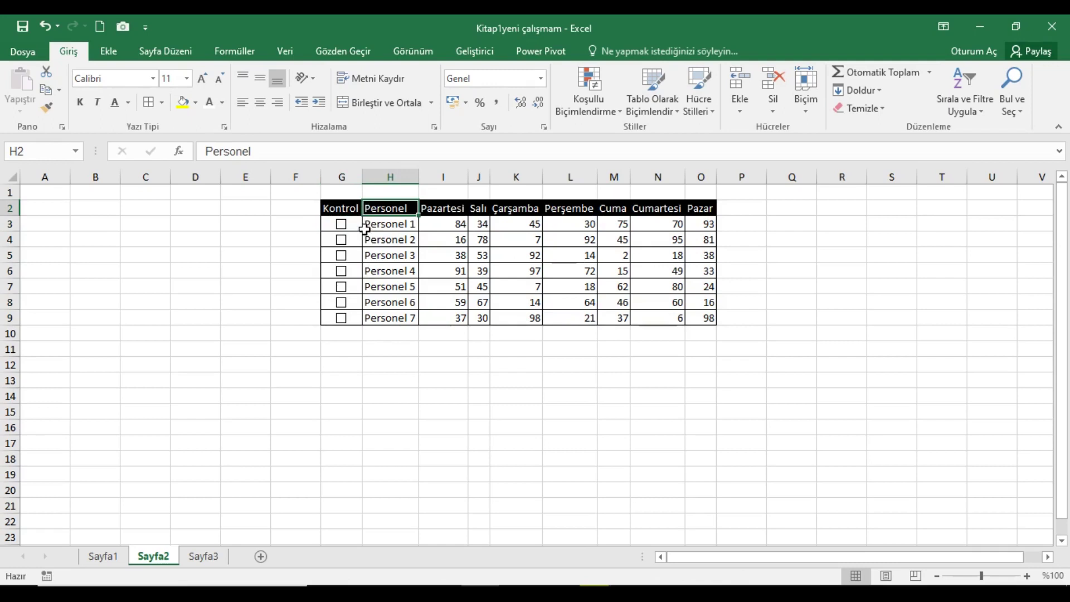
Start a new formula-based conditional formatting rule for G3:O9 with the formula =$G3
mouse_move(360, 229)
mouse_down()
mouse_move(590, 249)
mouse_move(700, 282)
mouse_move(702, 320)
mouse_up()
click(601, 114)
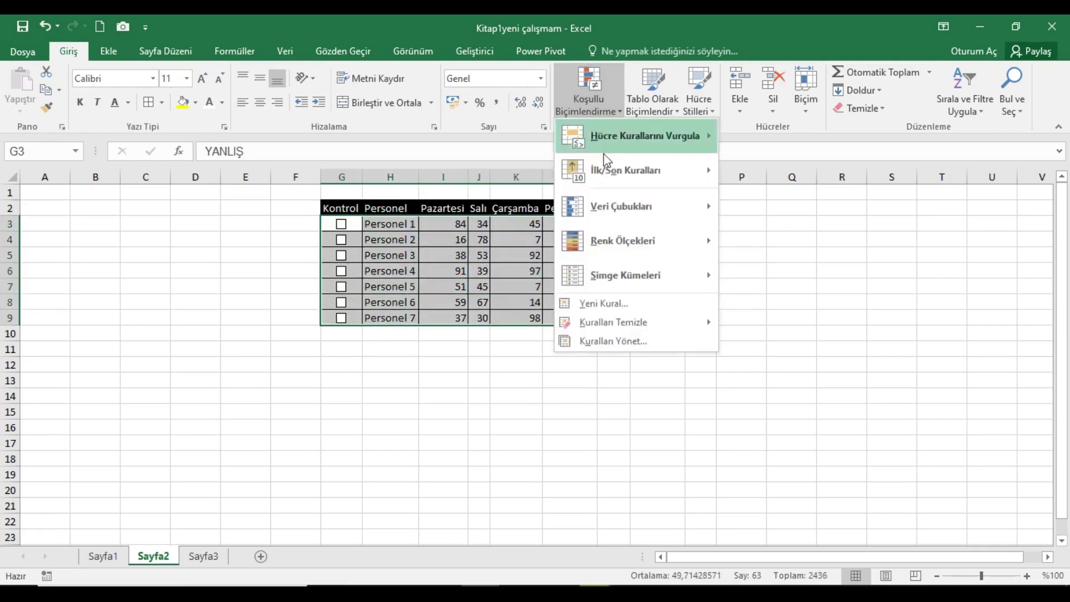
click(600, 341)
click(593, 338)
click(642, 360)
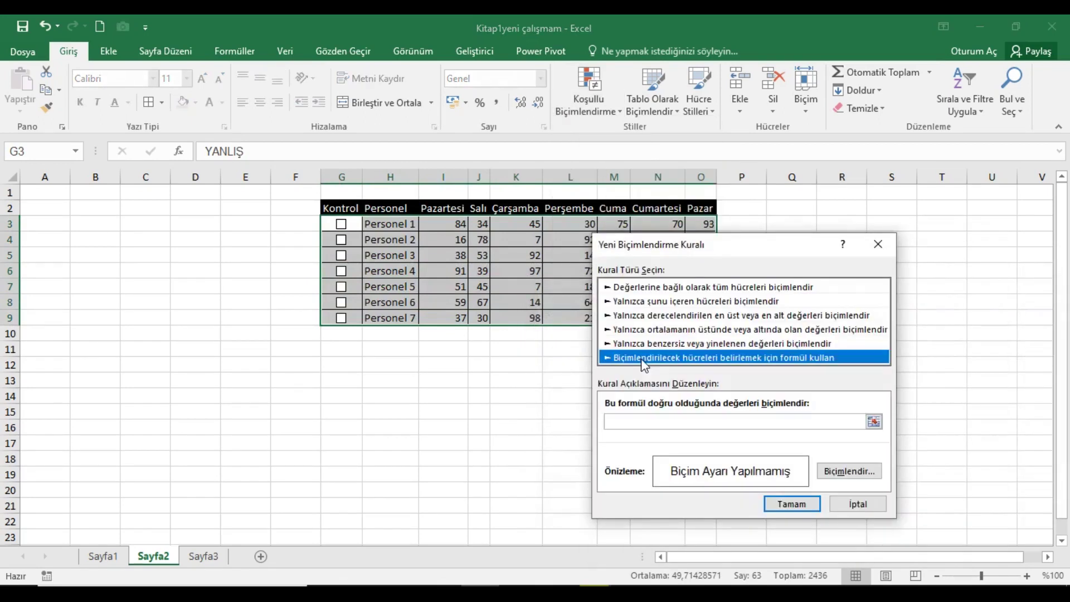
click(632, 423)
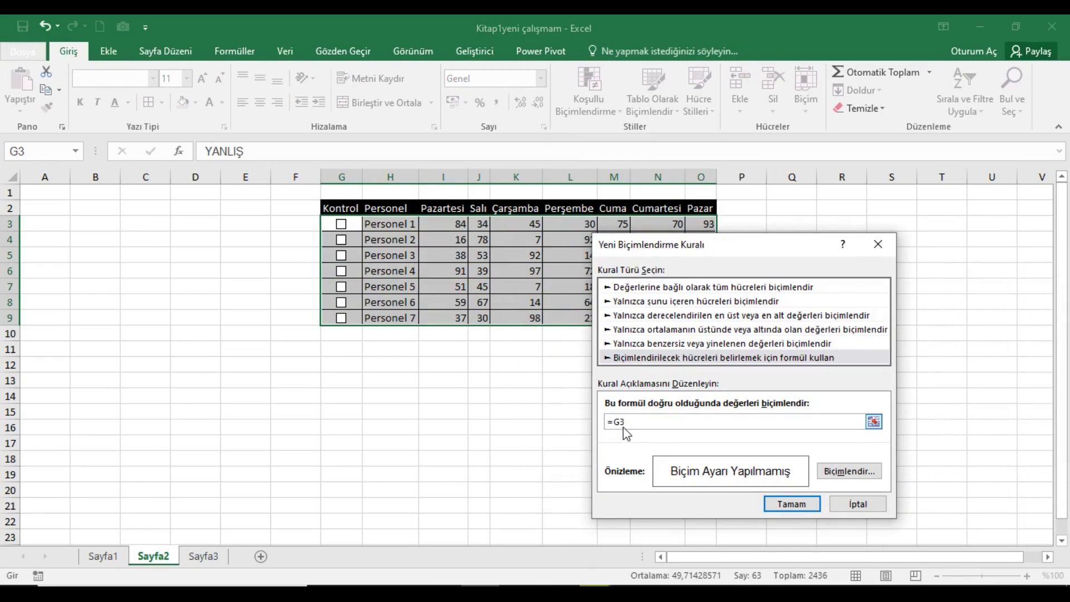
key(F4)
key(F4)
Give the conditional formatting rule an orange cell fill and apply it to the table
click(844, 472)
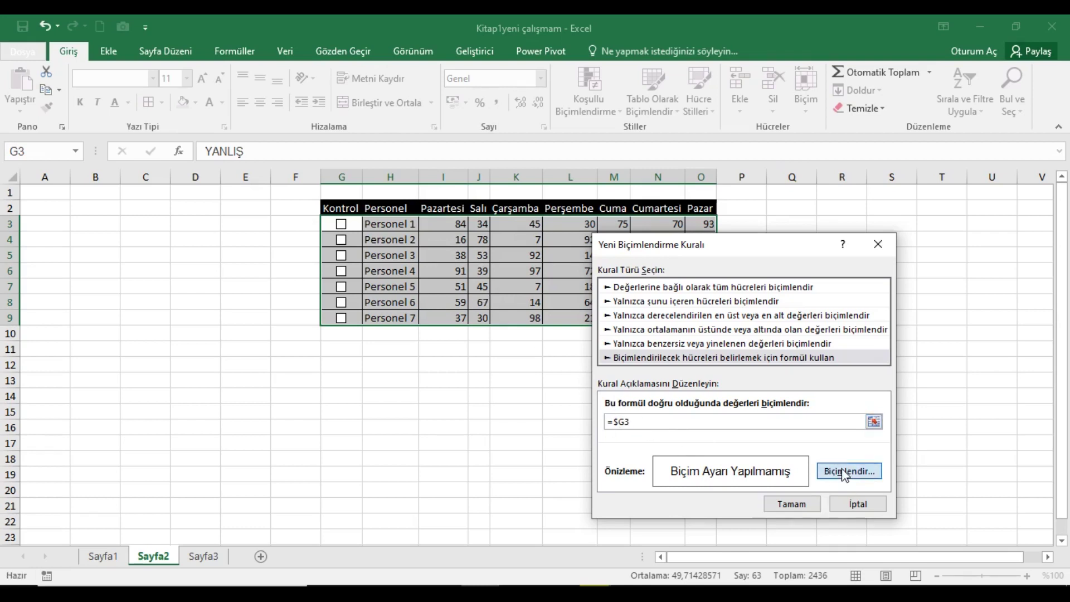
click(764, 210)
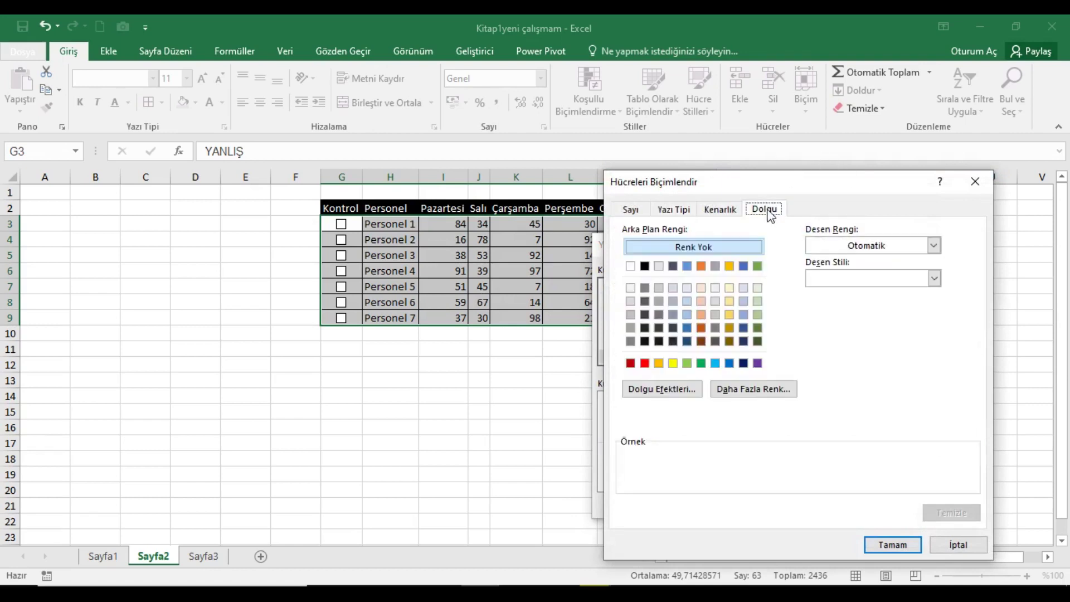
click(658, 363)
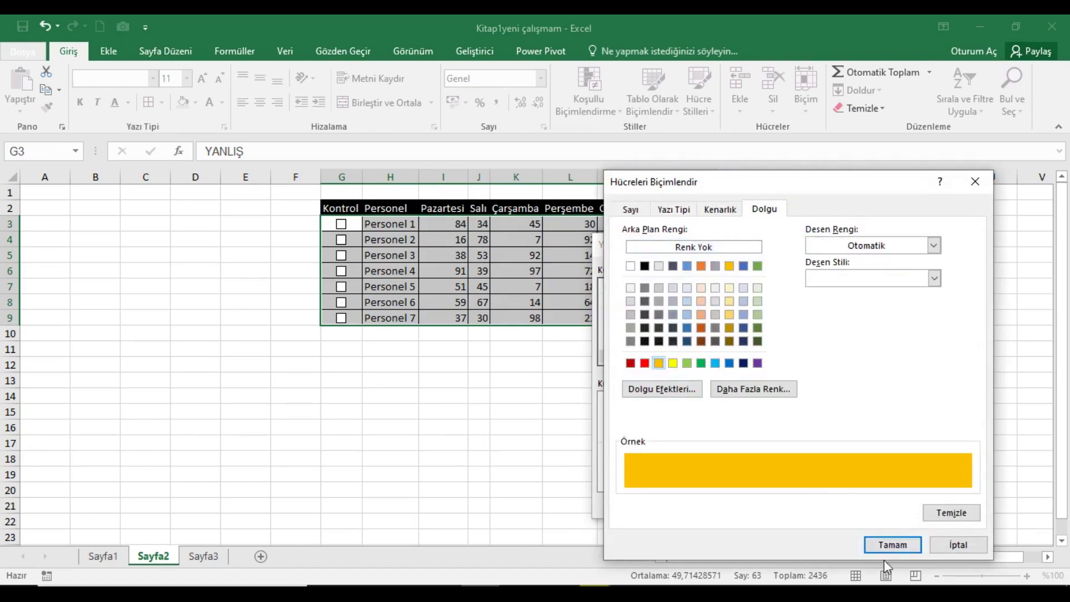
click(890, 544)
click(817, 508)
click(1022, 497)
click(899, 502)
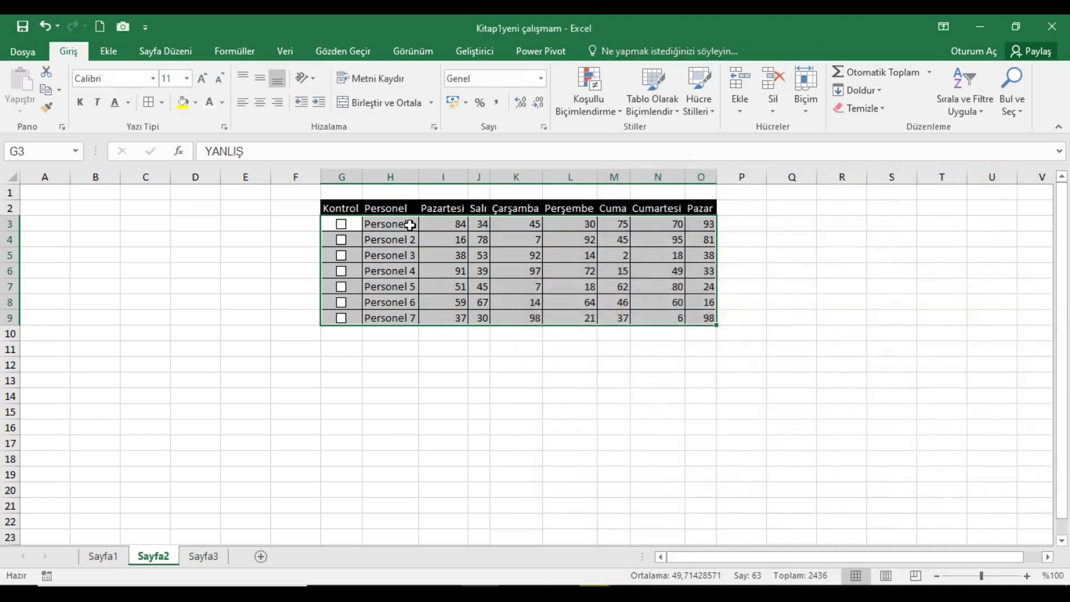
Tick the check box of Personel 1 to test the row highlighting
click(389, 209)
click(342, 224)
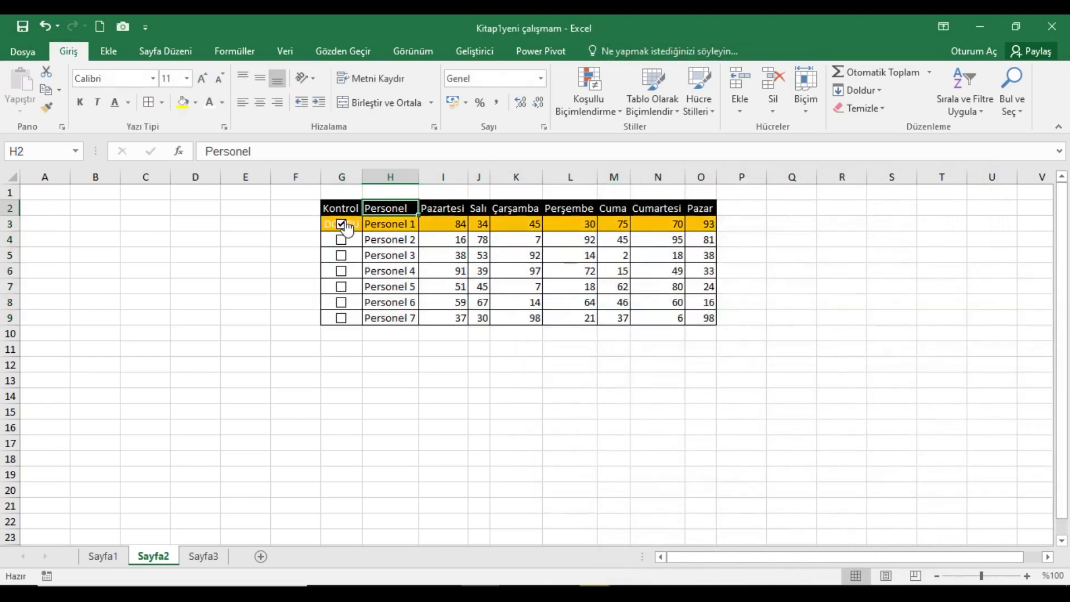
Tick the check boxes of Personel 2, 3 and 4 to test the highlighting of their rows
click(341, 240)
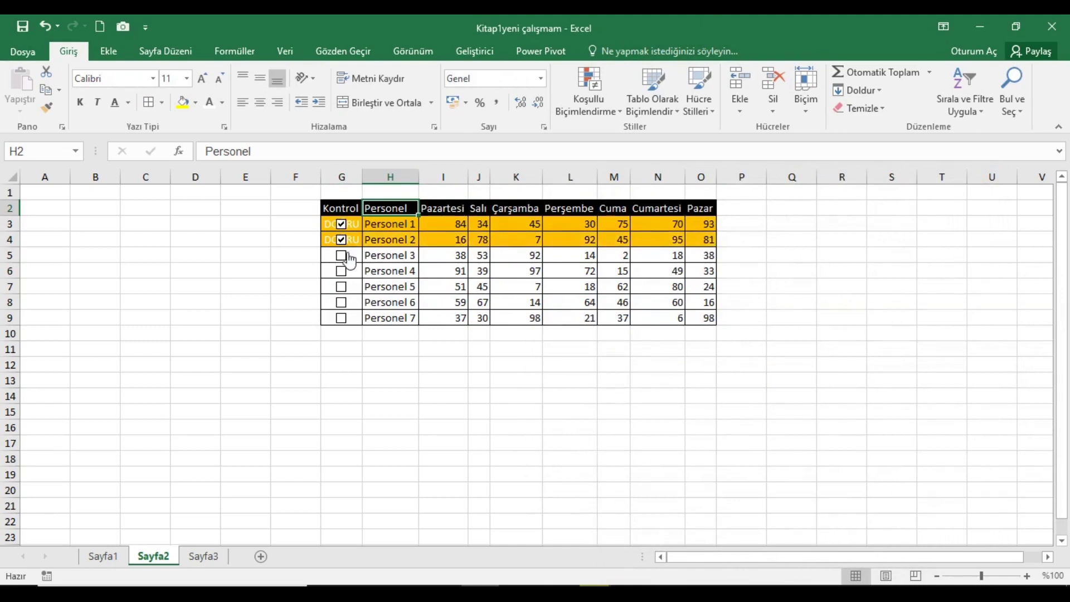
click(341, 255)
click(341, 271)
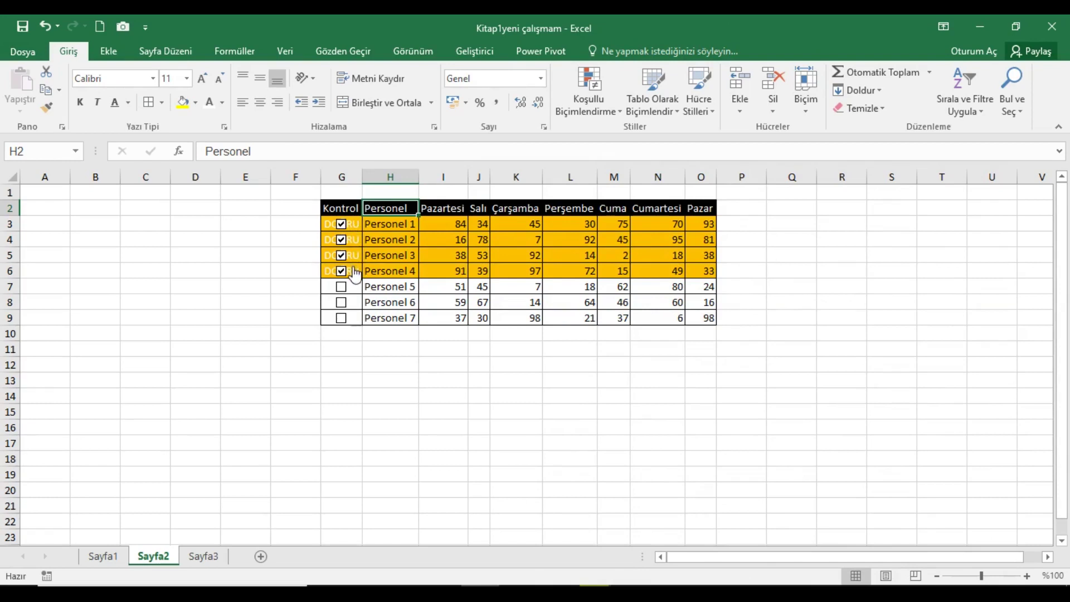
Hide the cell values in G3:G9 by applying the custom number format ;;; to the range
drag(356, 225, 356, 327)
right_click(359, 322)
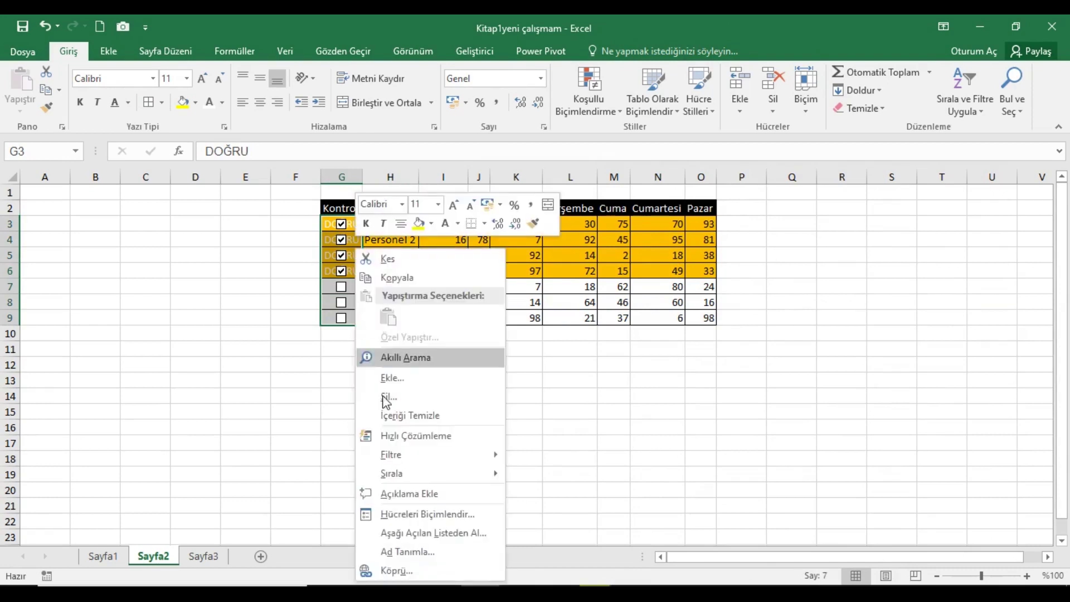
click(408, 514)
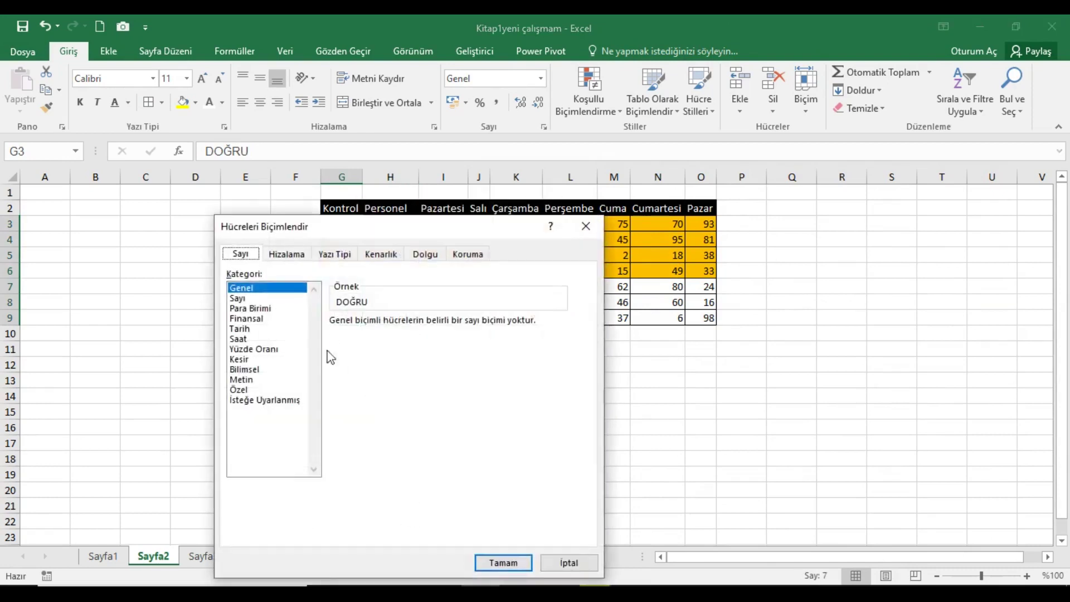
click(275, 401)
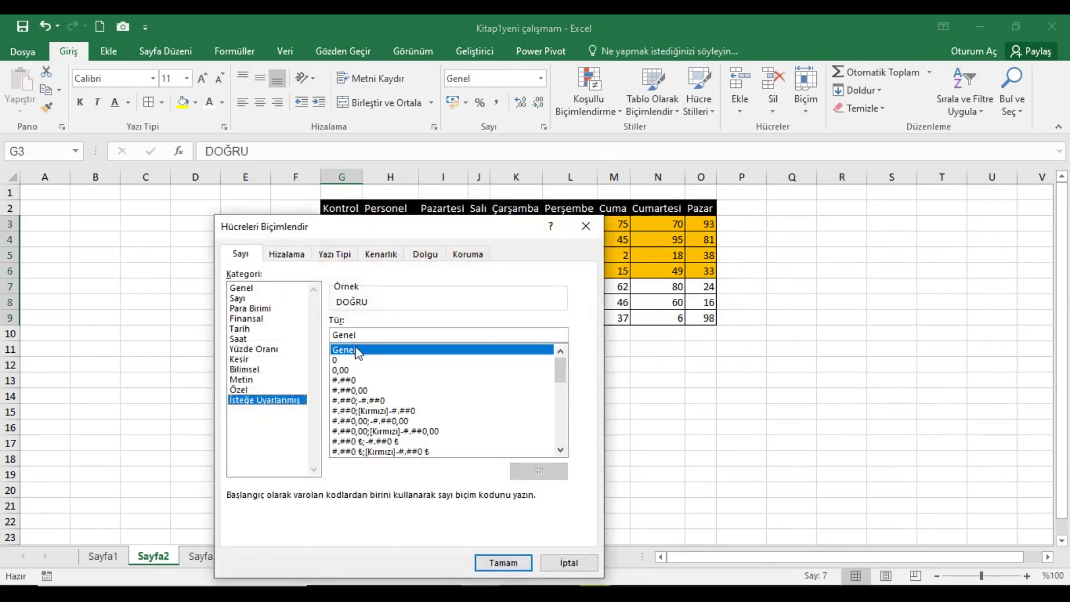
drag(367, 340, 324, 339)
text(;)
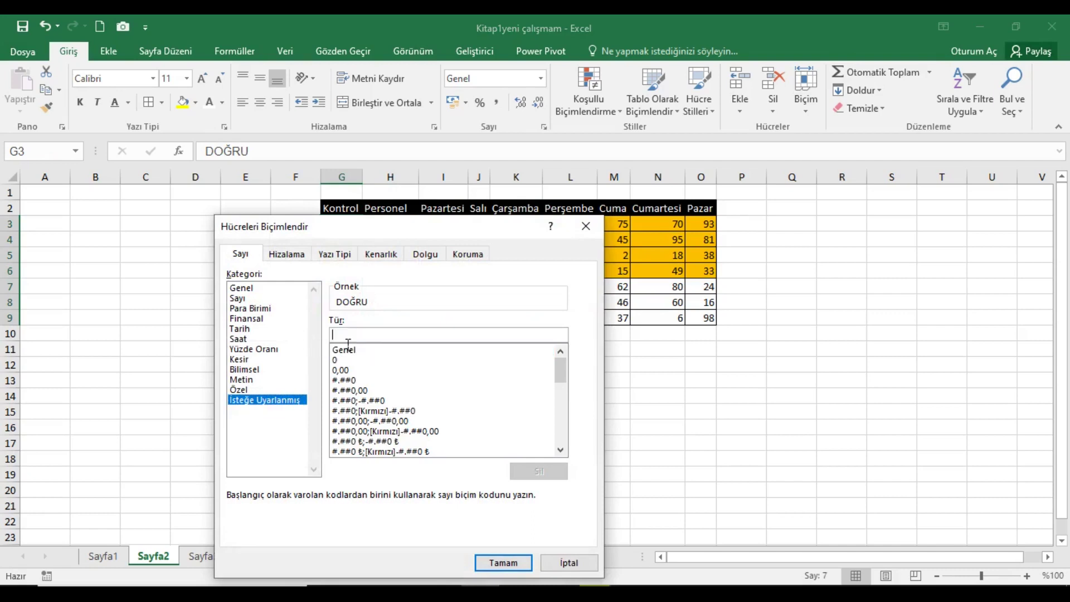
text(;;)
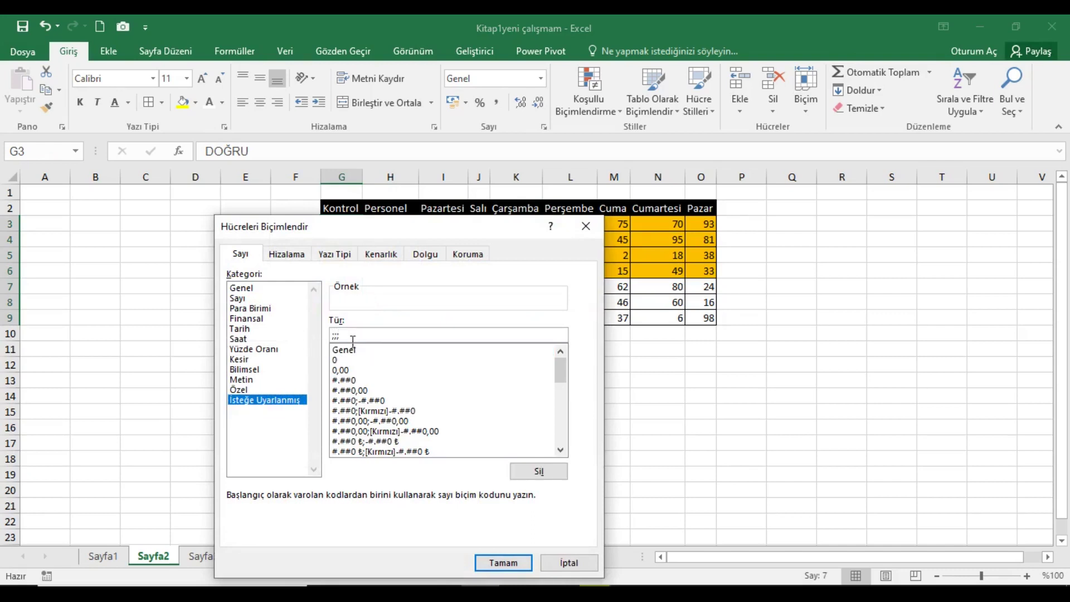
click(509, 565)
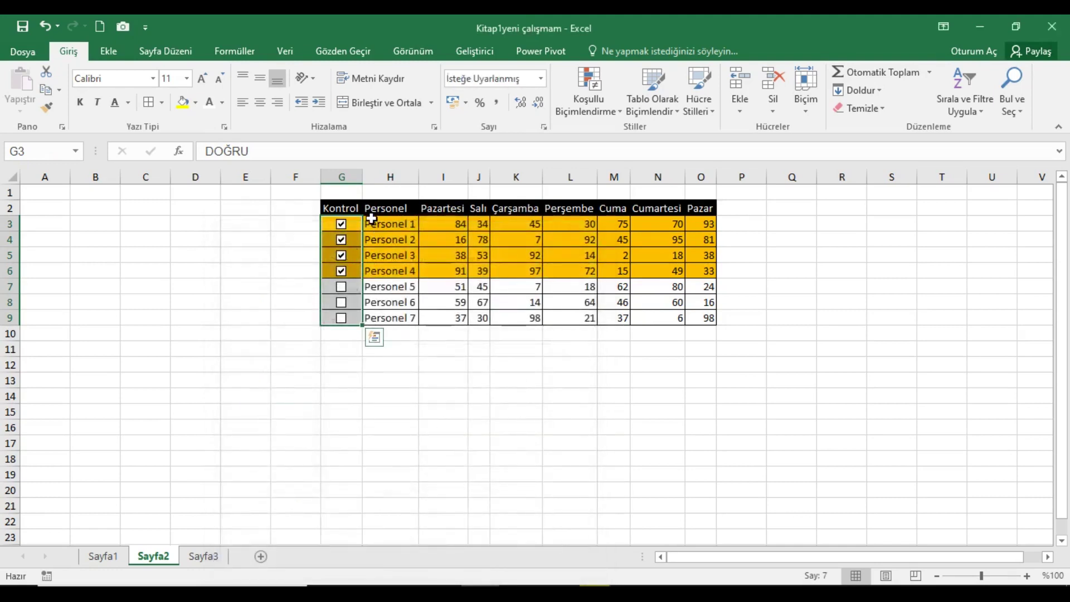
Untick the check boxes of Personel 1, 2, 3 and 4 and select cell H2
click(341, 271)
click(342, 254)
click(341, 240)
click(341, 224)
click(404, 211)
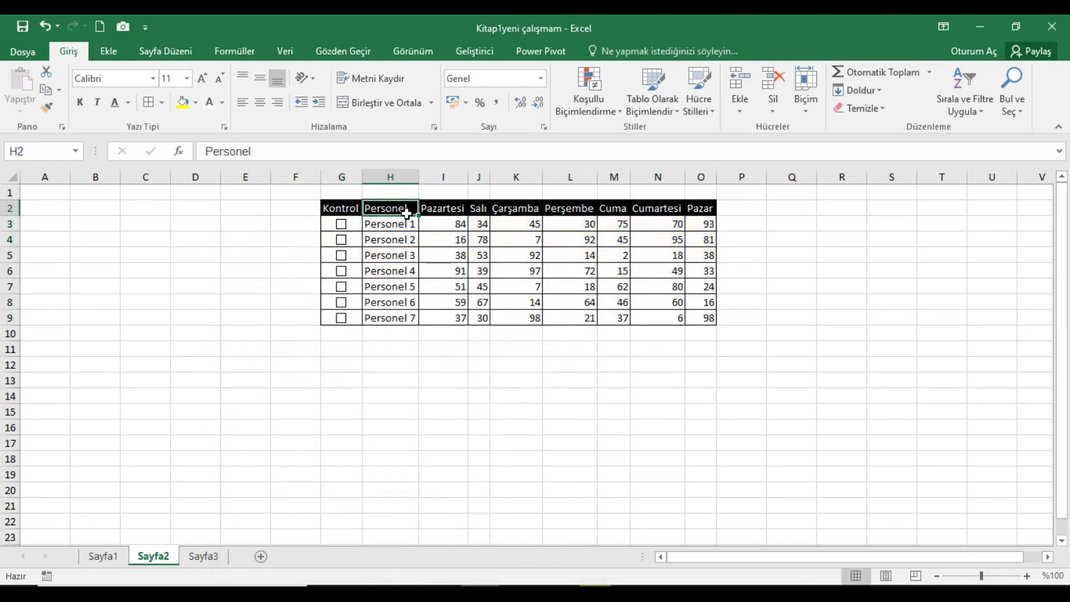
Enter =ETOPLA($G$3:$G$9;DOĞRU;I3:I9) in I10 to sum the ticked rows of the Pazartesi column
click(451, 335)
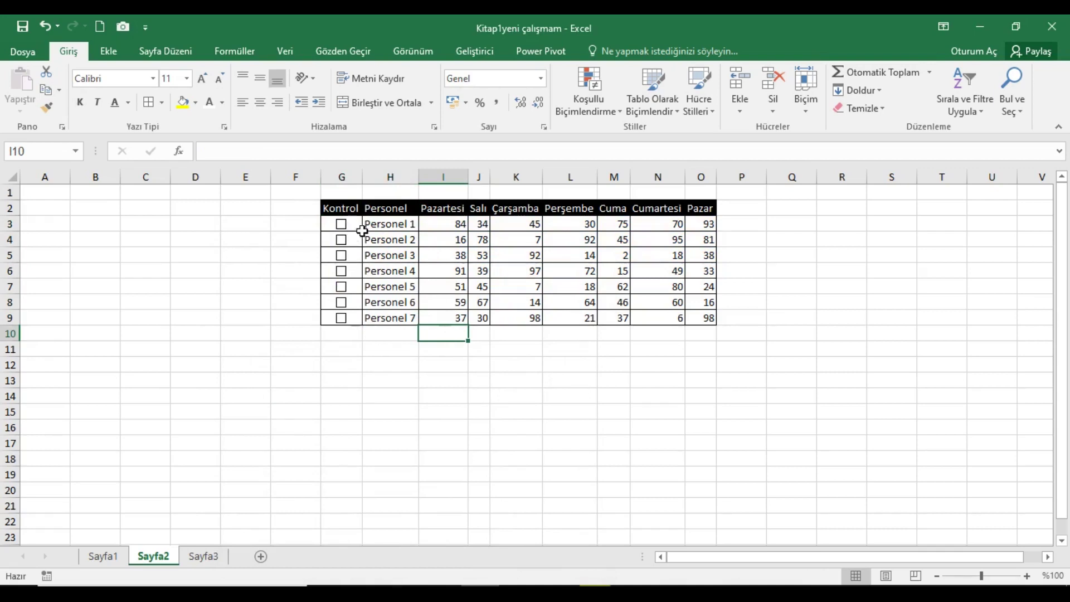
double_click(458, 337)
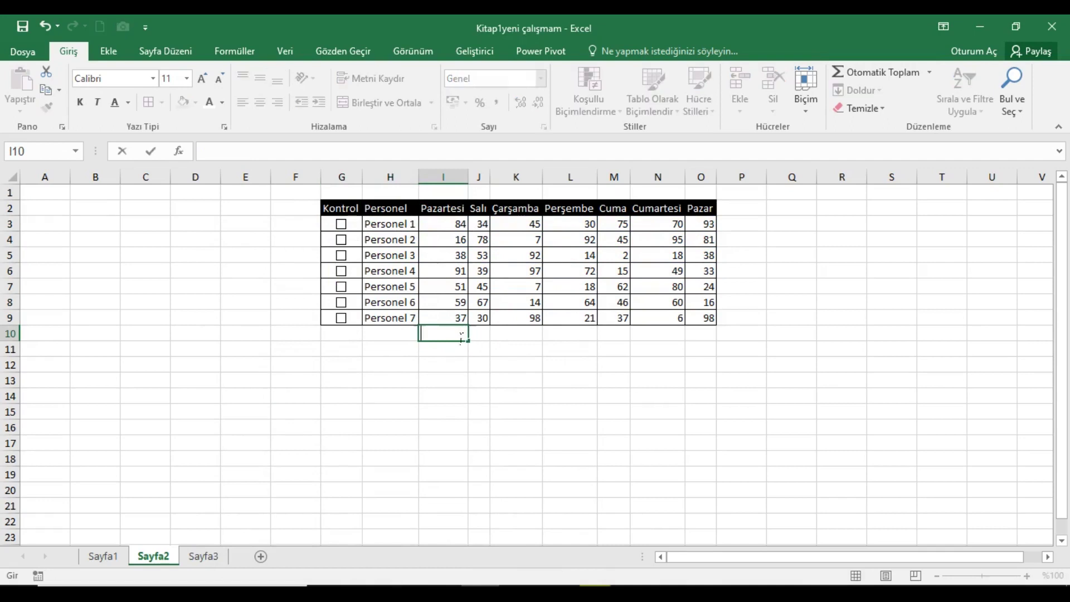
text(=ETO)
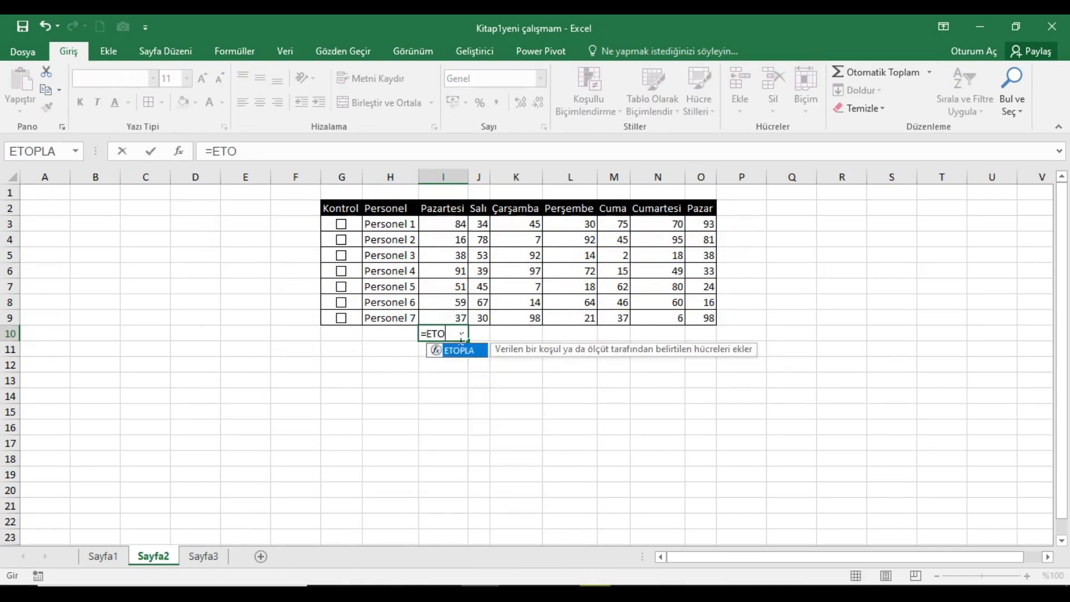
key(Tab)
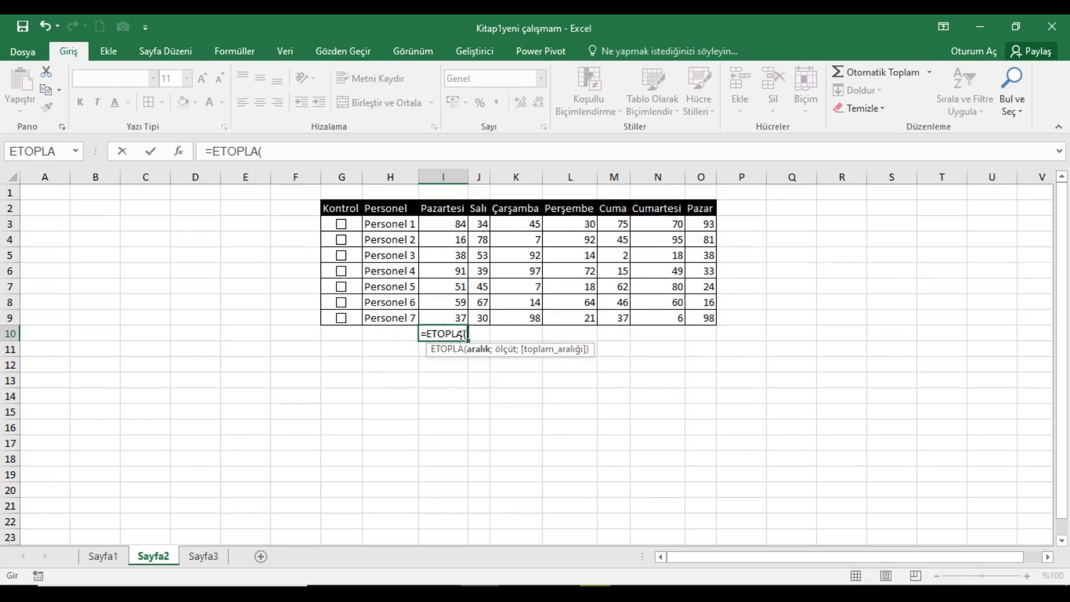
drag(359, 229, 357, 317)
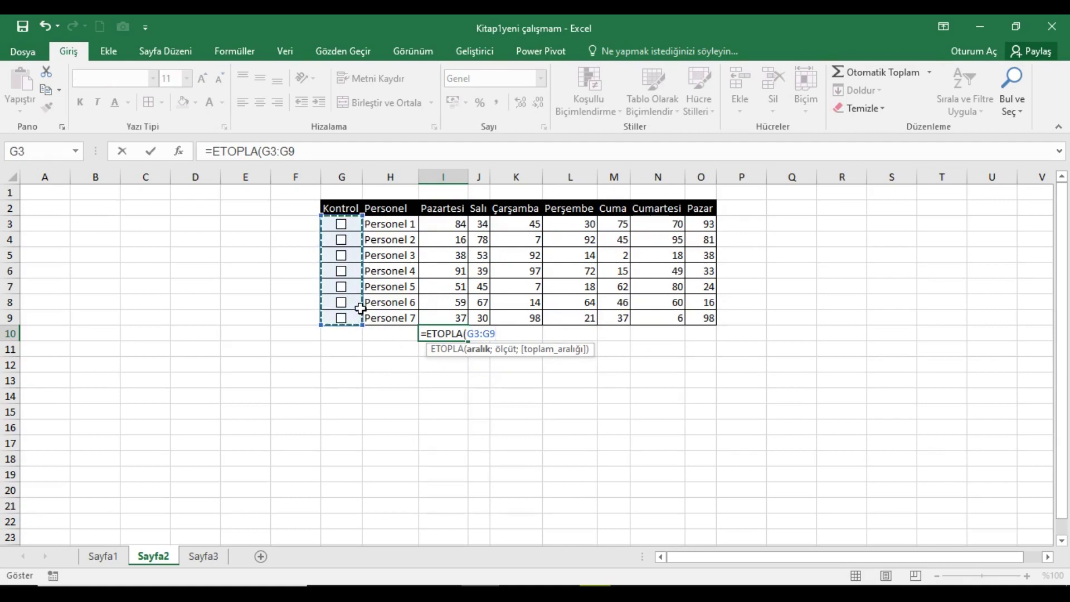
key(F4)
text(;)
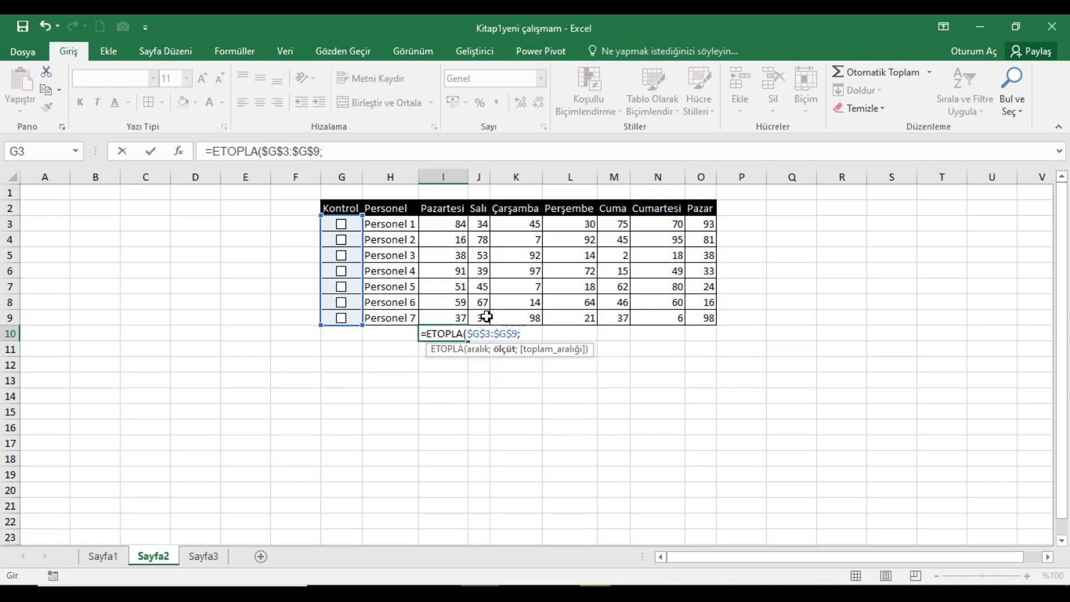
text(DOĞ)
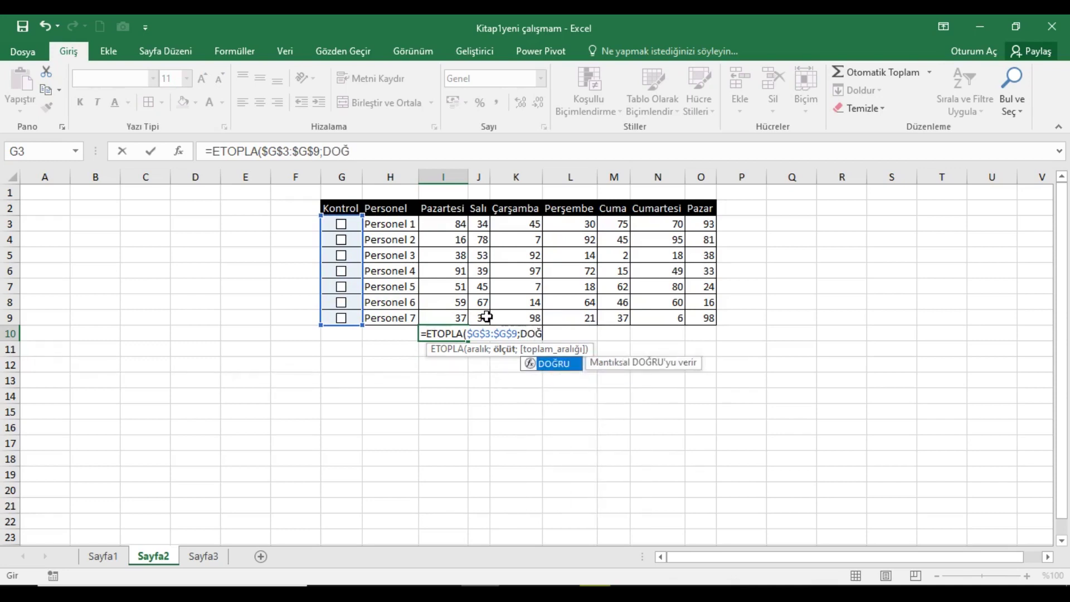
text(RU)
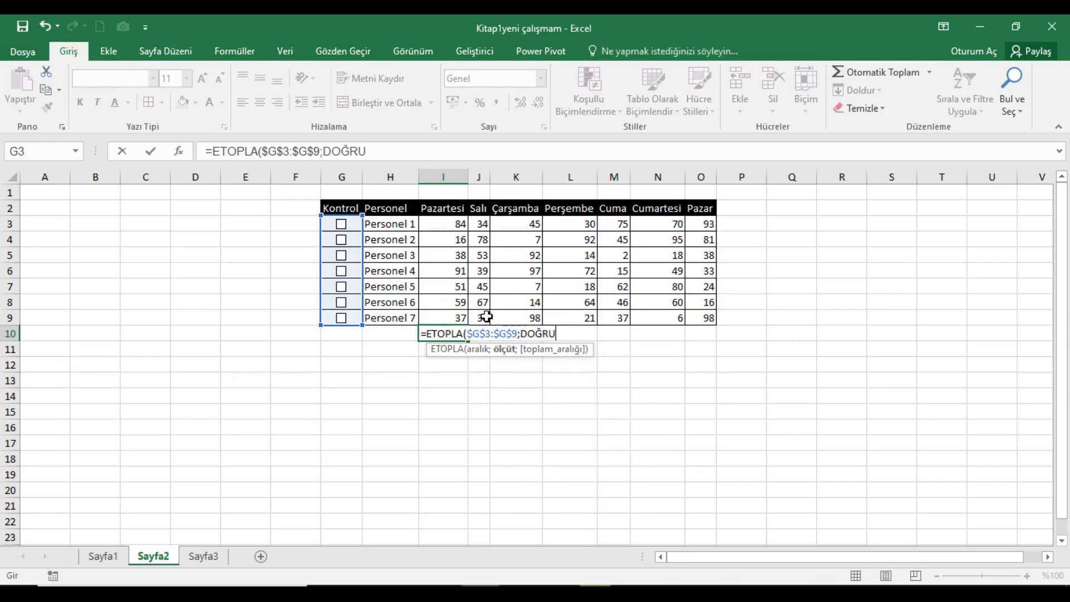
text(;)
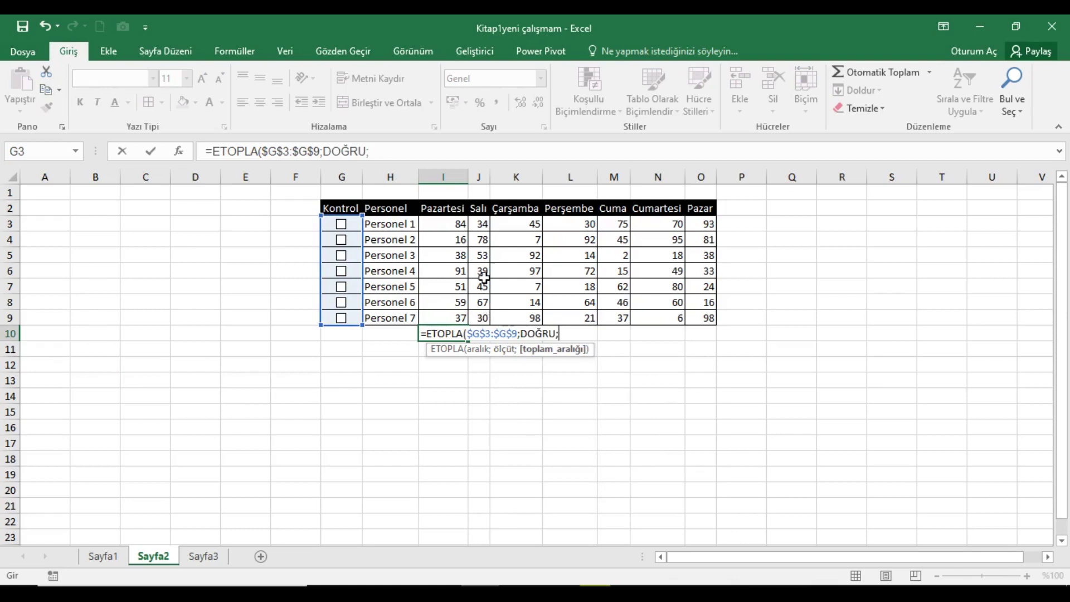
drag(468, 227, 462, 317)
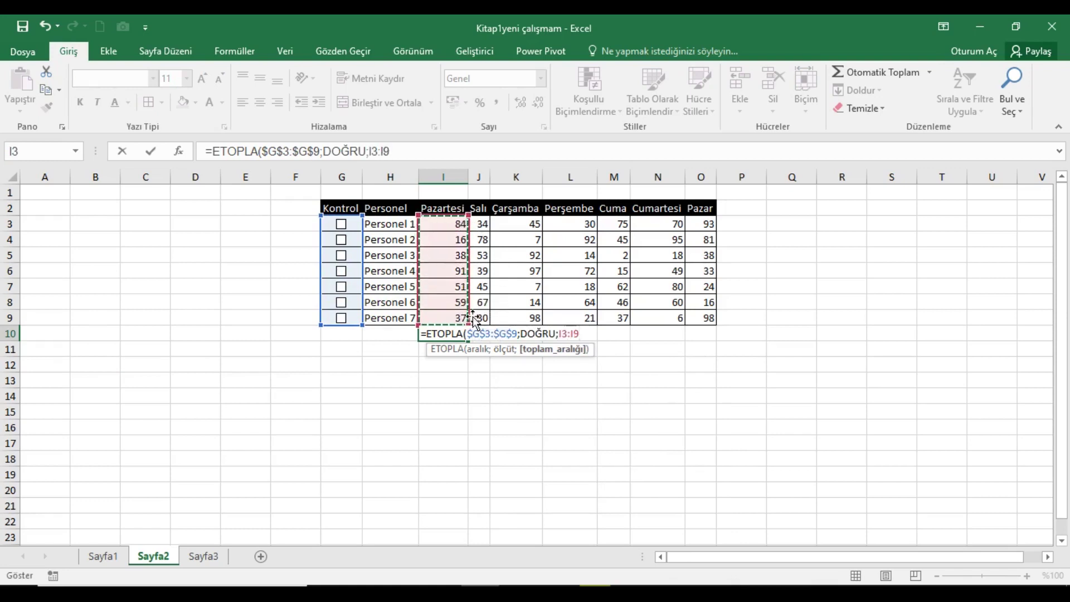
key(Return)
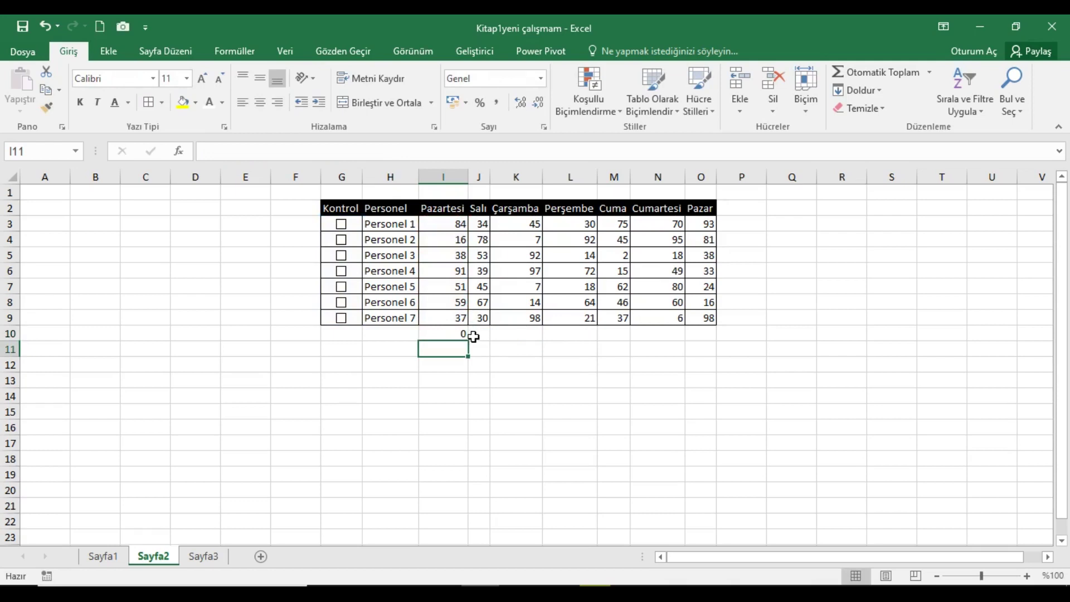
Fill the I10 formula across to O10 and check the cell references of the copy in O10
key(Up)
drag(477, 349, 719, 350)
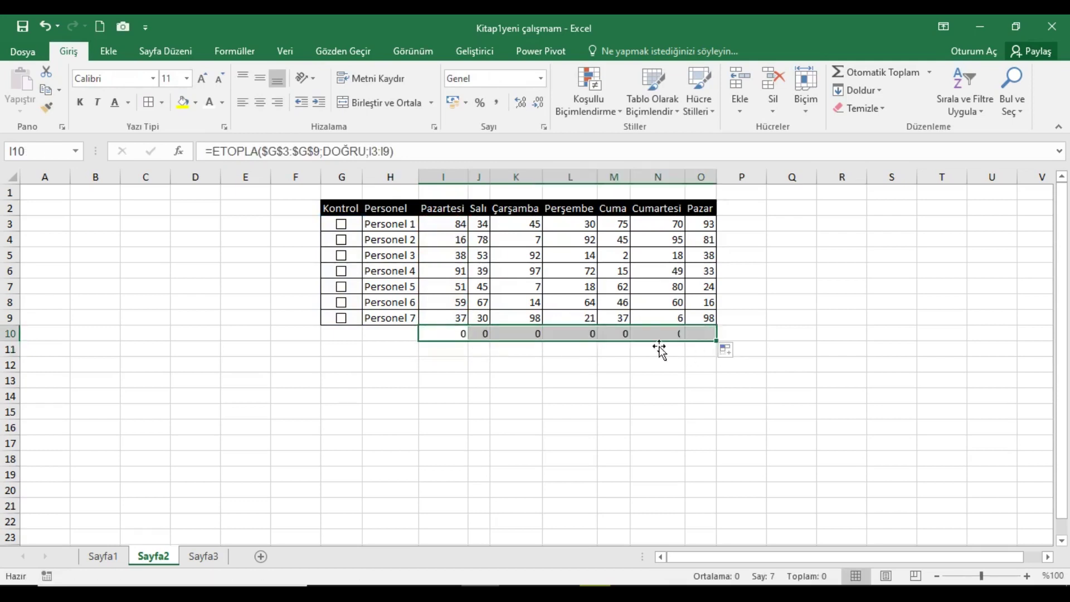
click(704, 336)
click(456, 155)
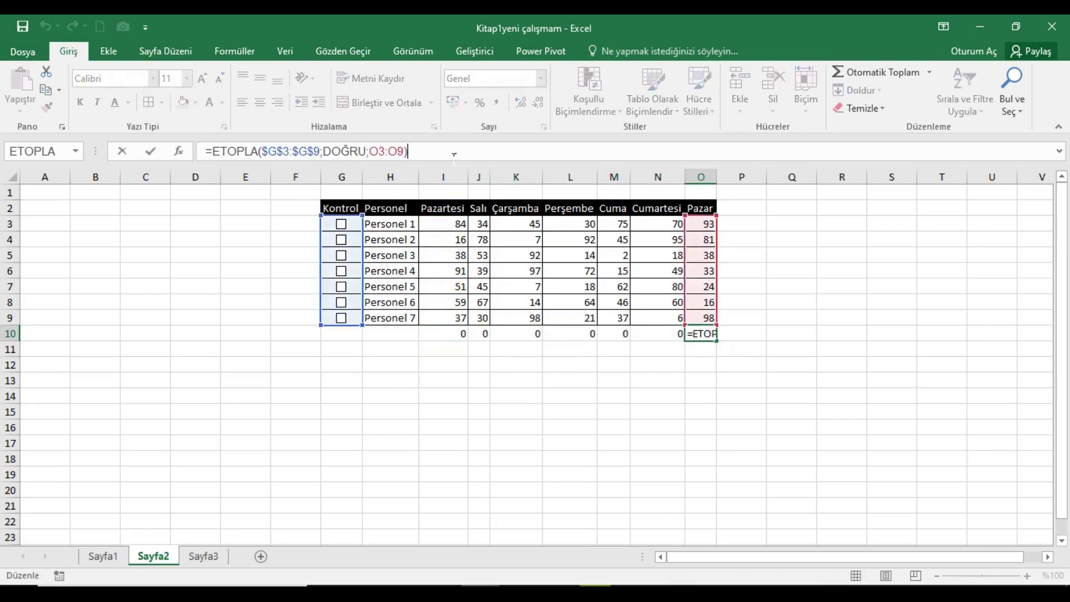
key(Return)
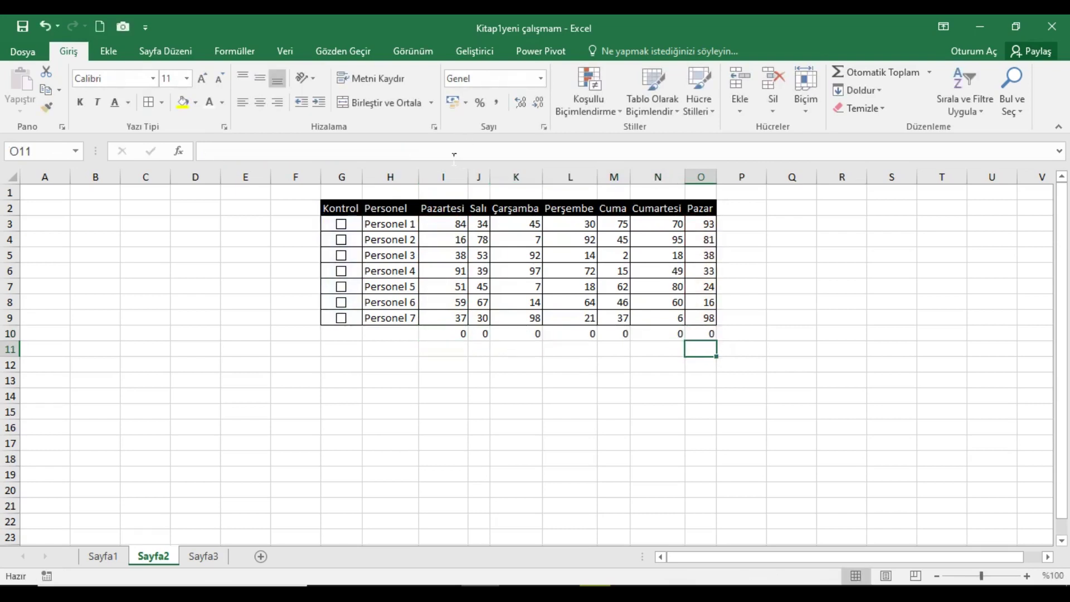
Test the row 10 totals by ticking Personel 1 and Personel 2, and untick both check boxes again
click(348, 228)
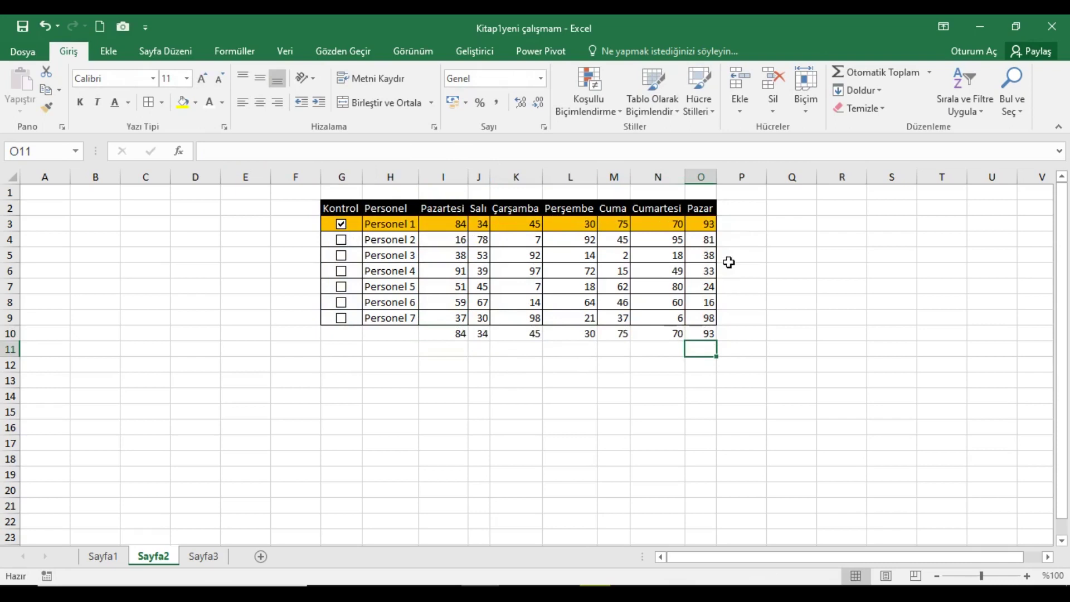
click(341, 240)
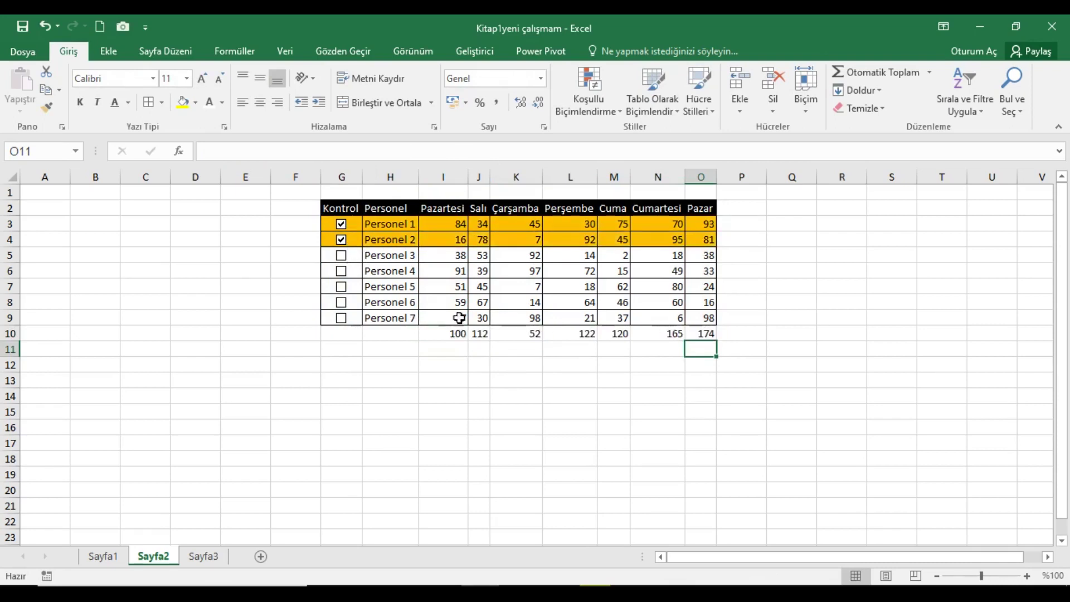
click(342, 224)
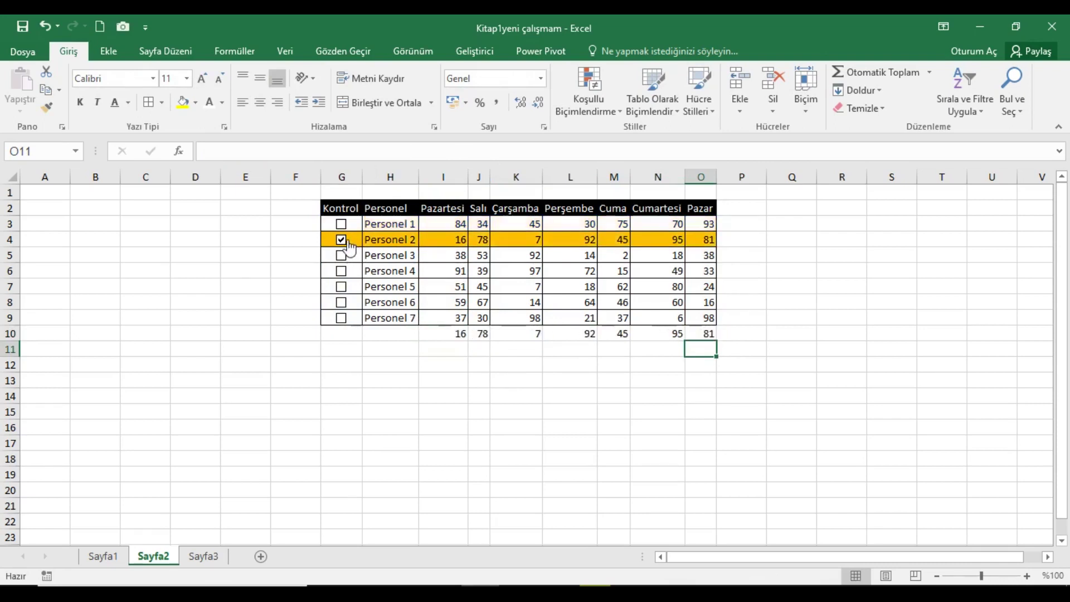
click(342, 240)
click(392, 212)
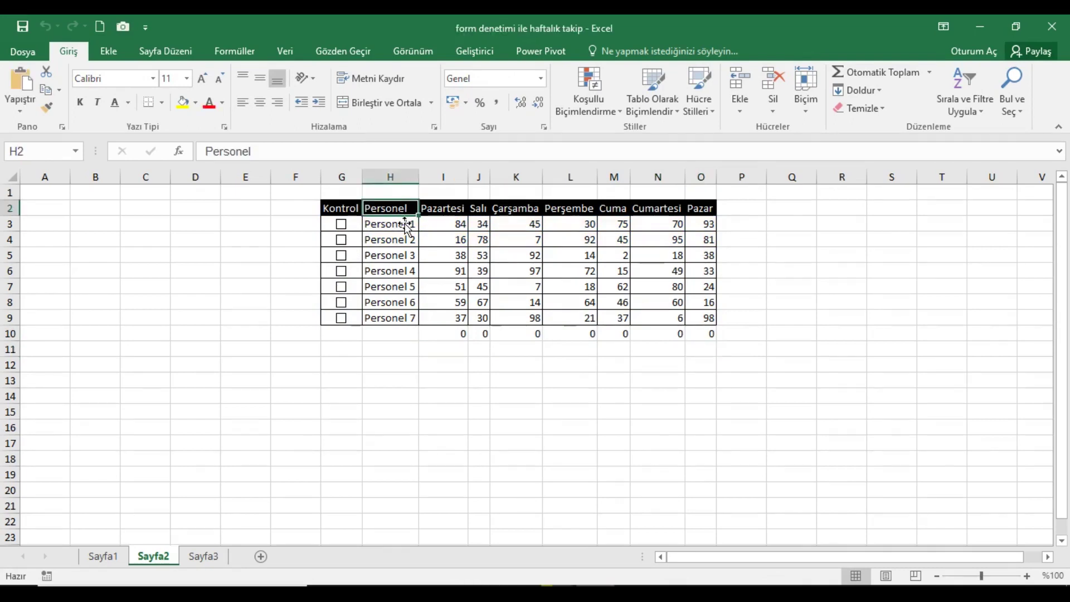
Label the totals row by entering Toplam in H10
click(411, 334)
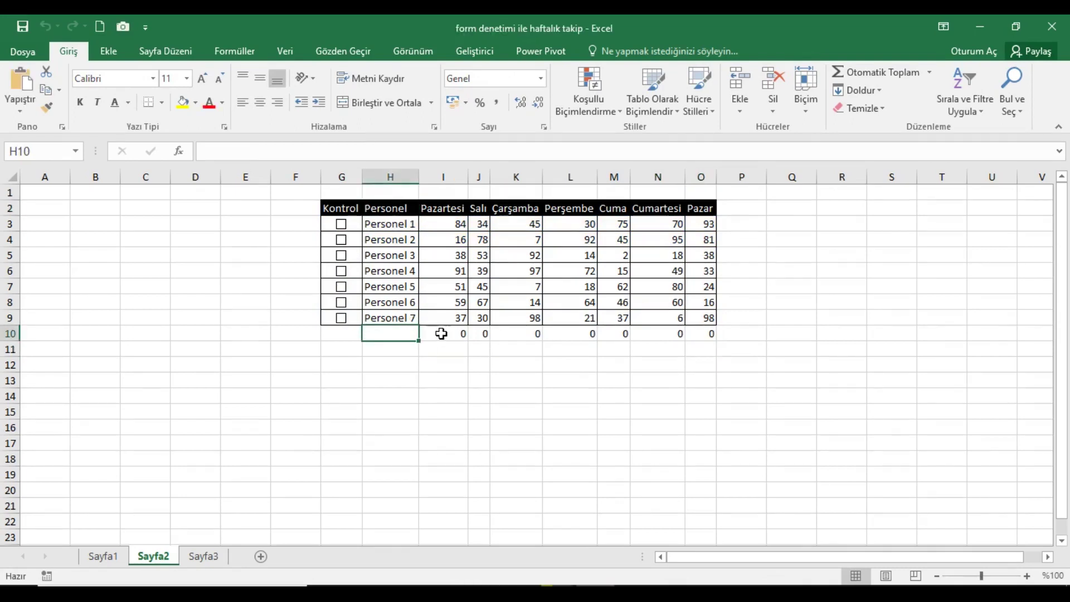
text(Toplam)
key(Return)
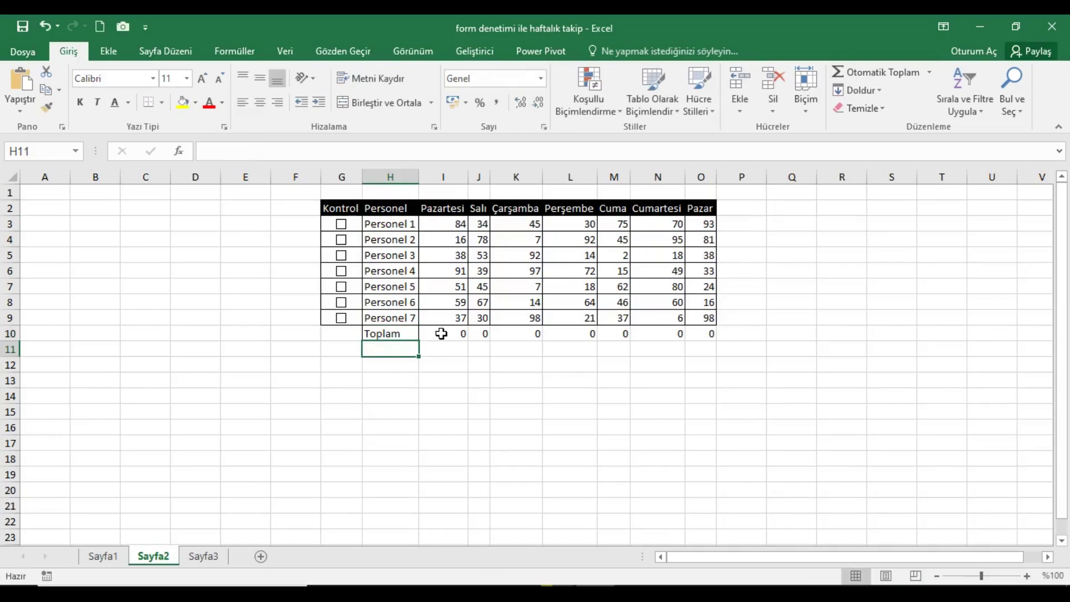
Remove the left and right borders of the Toplam cell H10
click(449, 333)
click(391, 337)
right_click(392, 337)
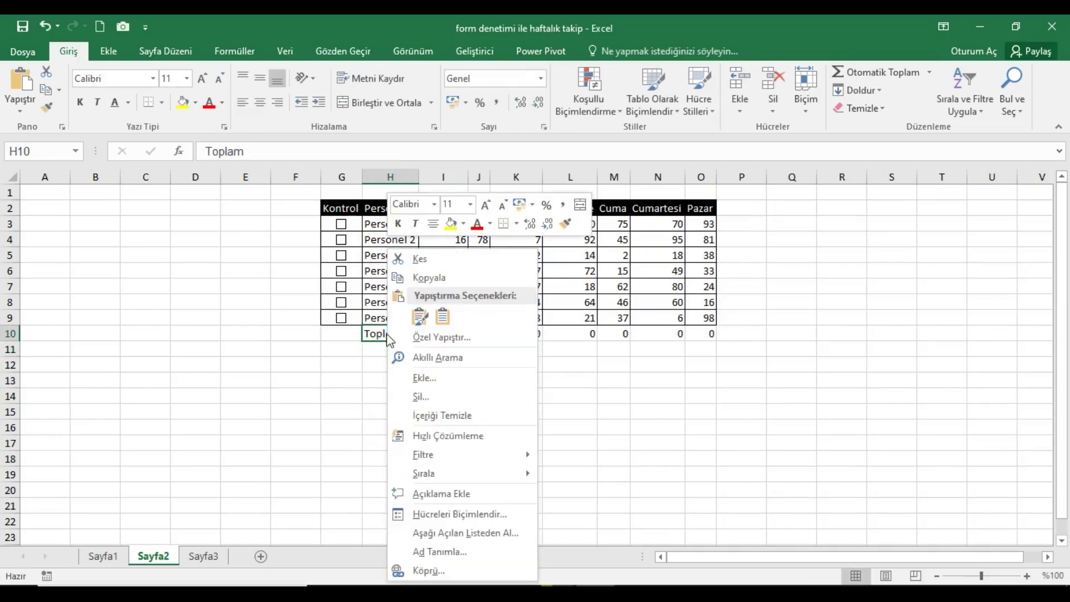
click(442, 515)
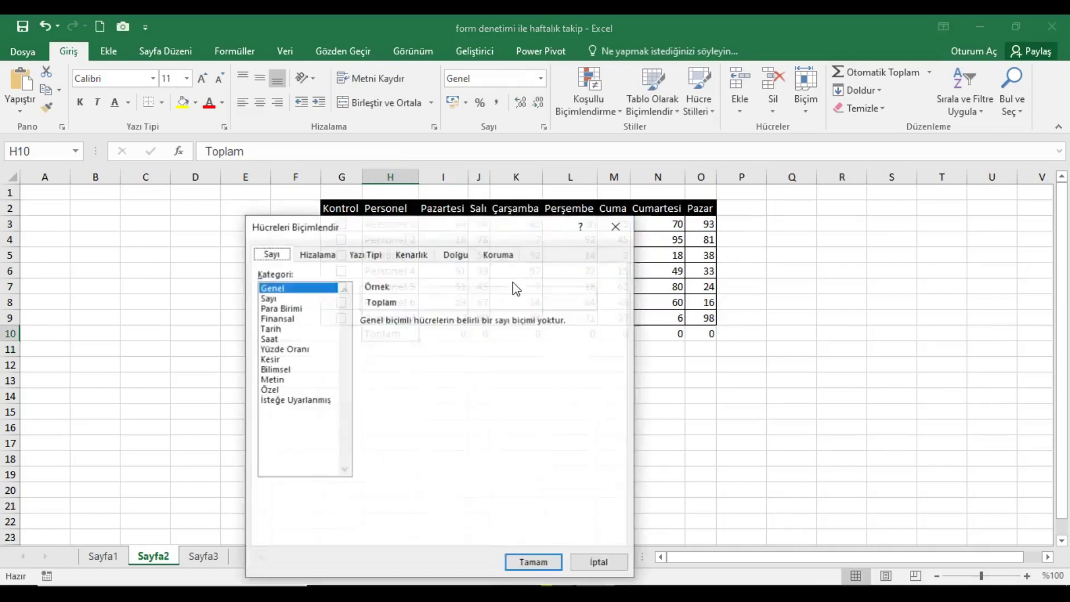
click(412, 254)
click(411, 383)
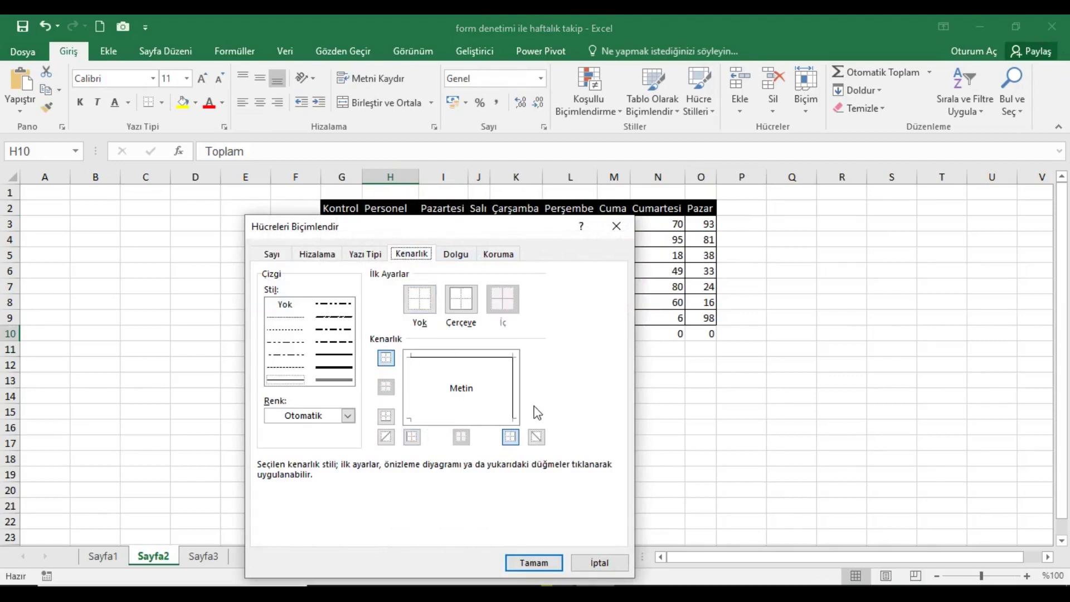
click(515, 390)
click(543, 562)
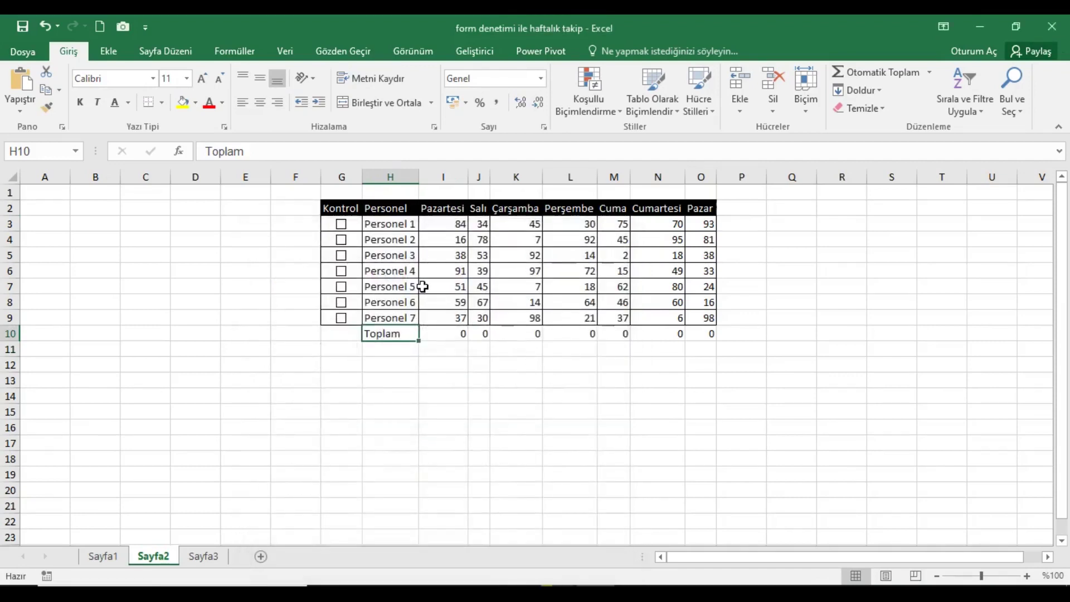
Tick the check boxes of Personel 1 and Personel 4 to try out the labelled totals row
click(391, 212)
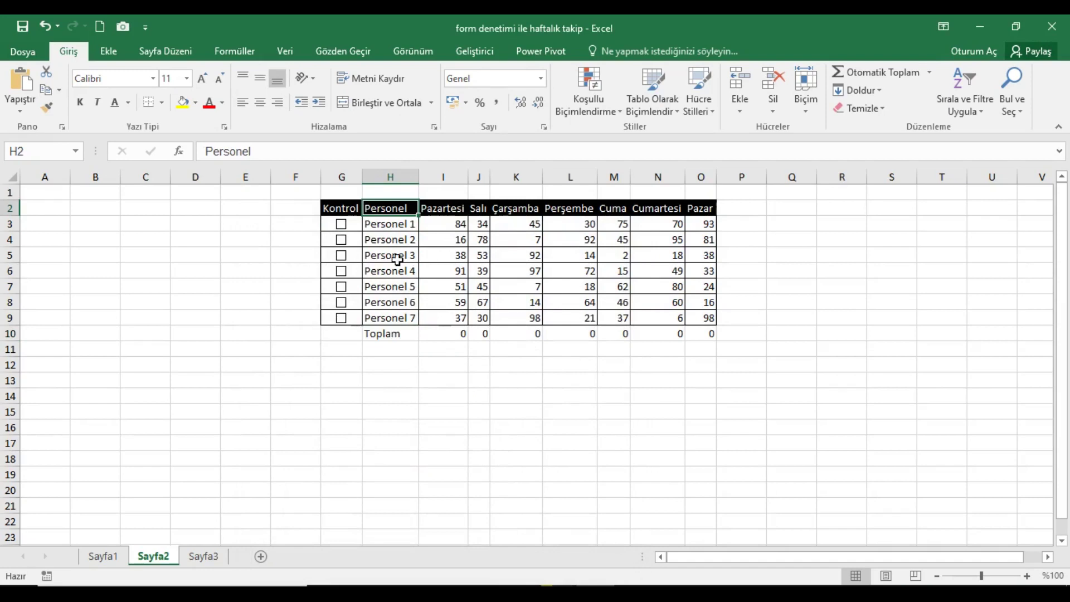
click(341, 223)
click(341, 271)
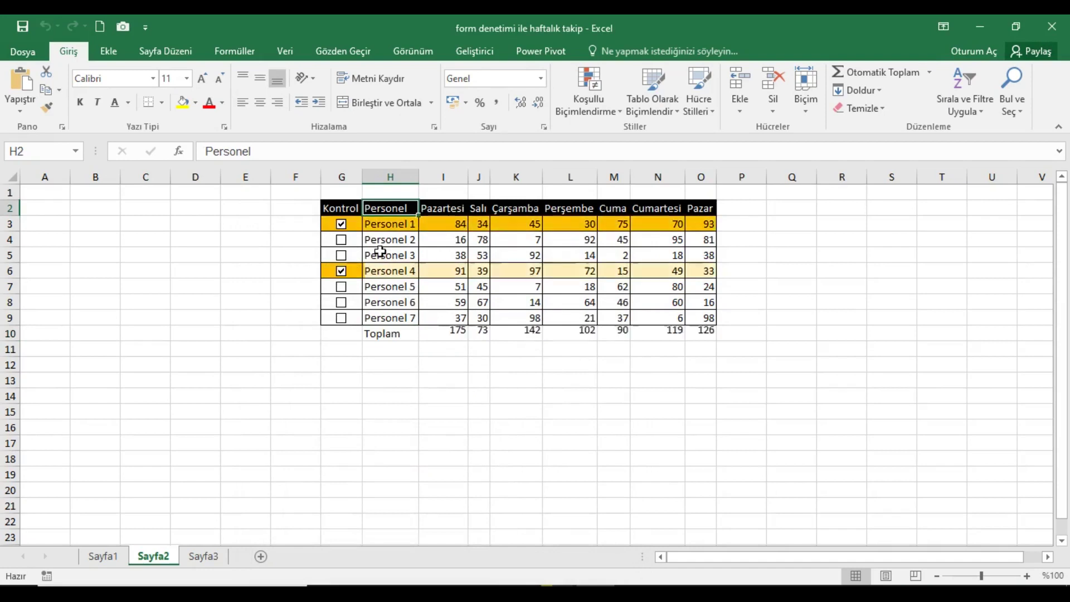
Insert a clustered column chart from the header row H2:O2 and the Toplam row H10:O10
drag(407, 213, 691, 223)
click(401, 337)
drag(480, 338, 705, 342)
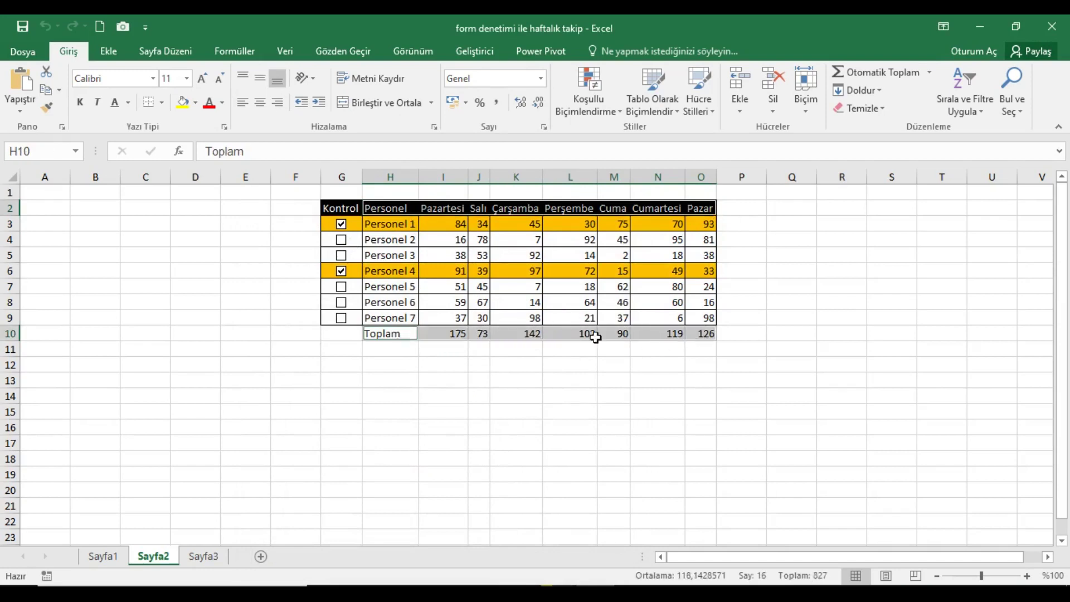
click(105, 53)
click(420, 76)
click(411, 118)
Place the chart directly below the Toplam row, widen it to the table's width and shorten it to end around row 22
drag(528, 272, 495, 359)
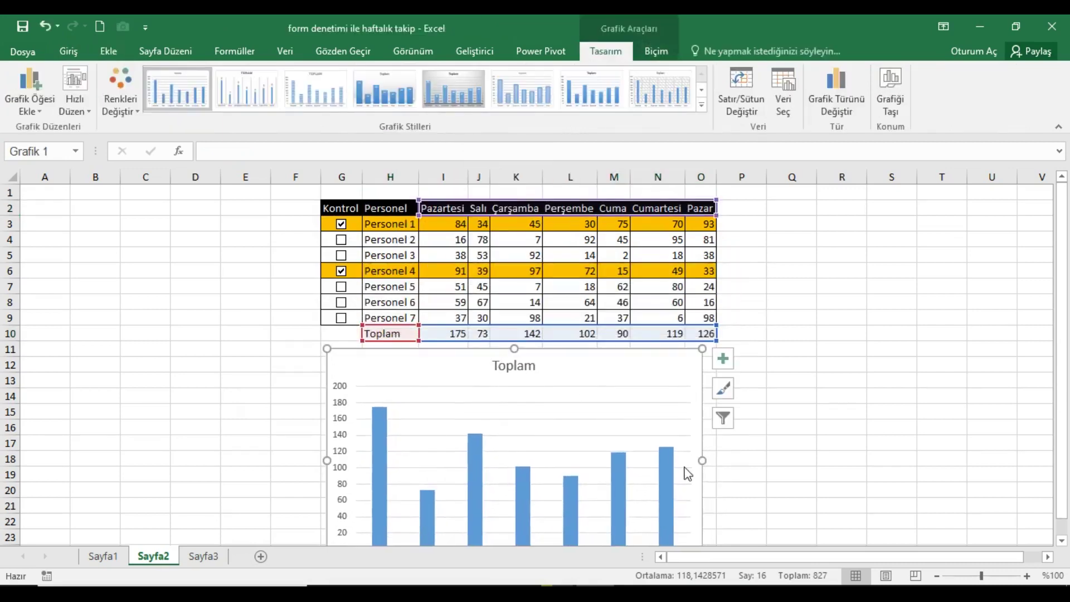
drag(715, 461, 735, 473)
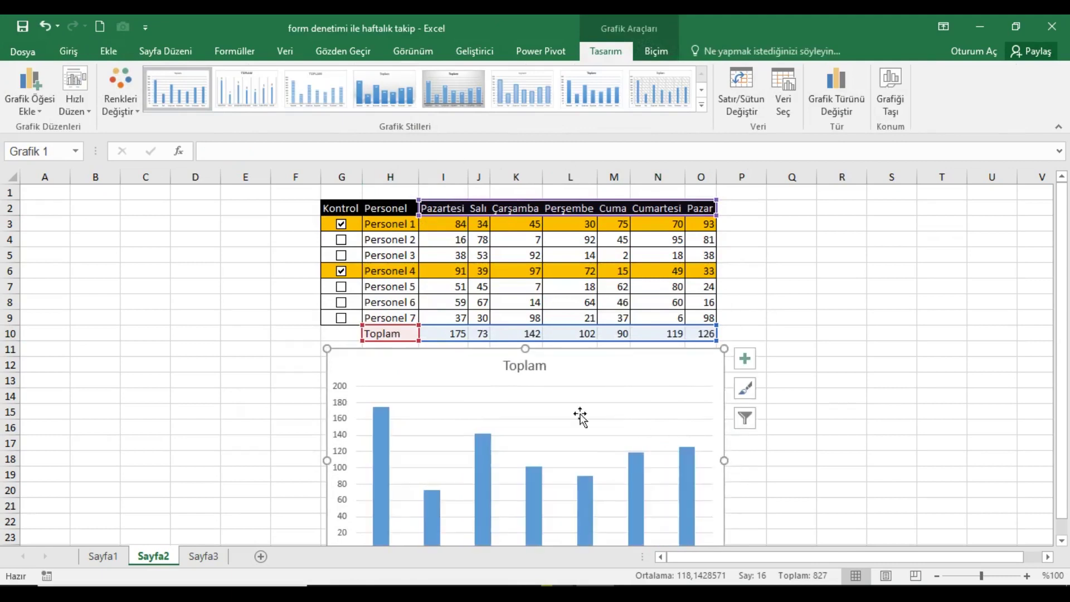
drag(490, 365, 484, 361)
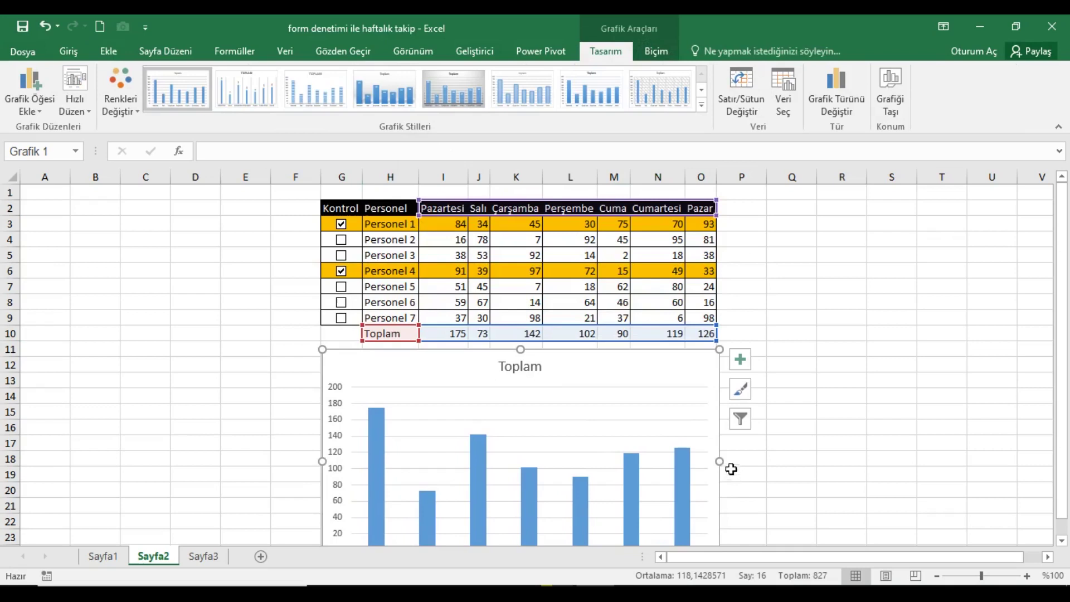
scroll(640, 505, down, 2)
drag(520, 480, 535, 424)
scroll(601, 377, up, 2)
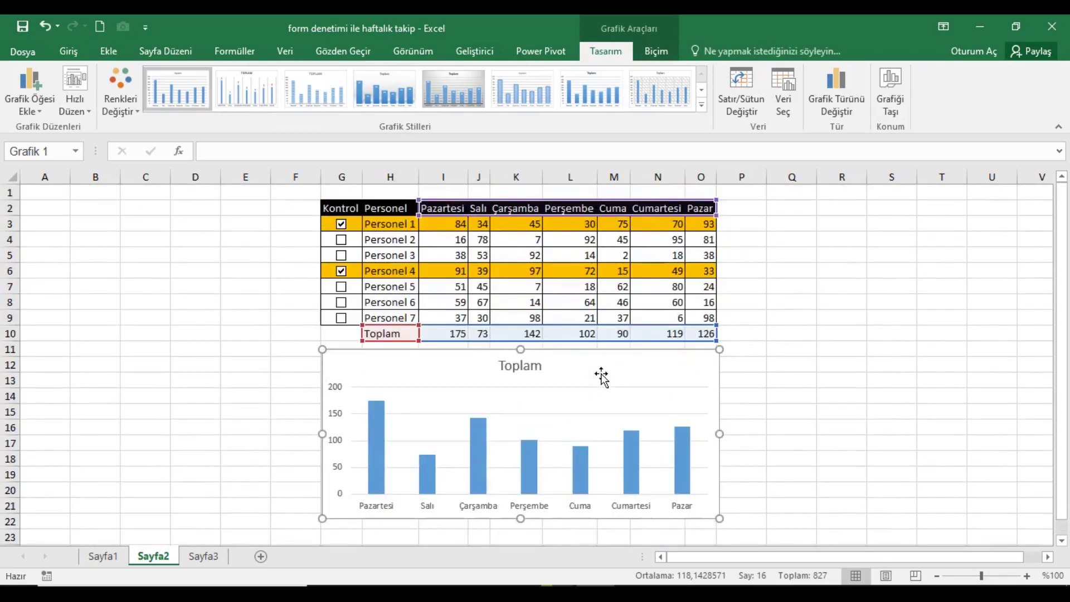
Apply the grey gradient chart style with wide columns and data labels, and vary the column colours by point
click(702, 106)
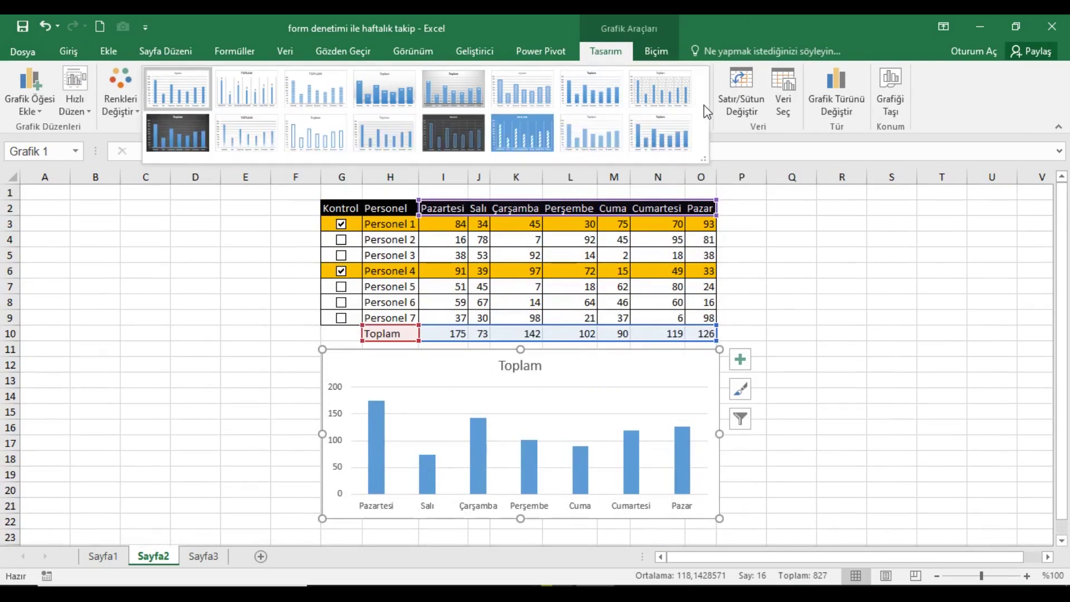
click(374, 89)
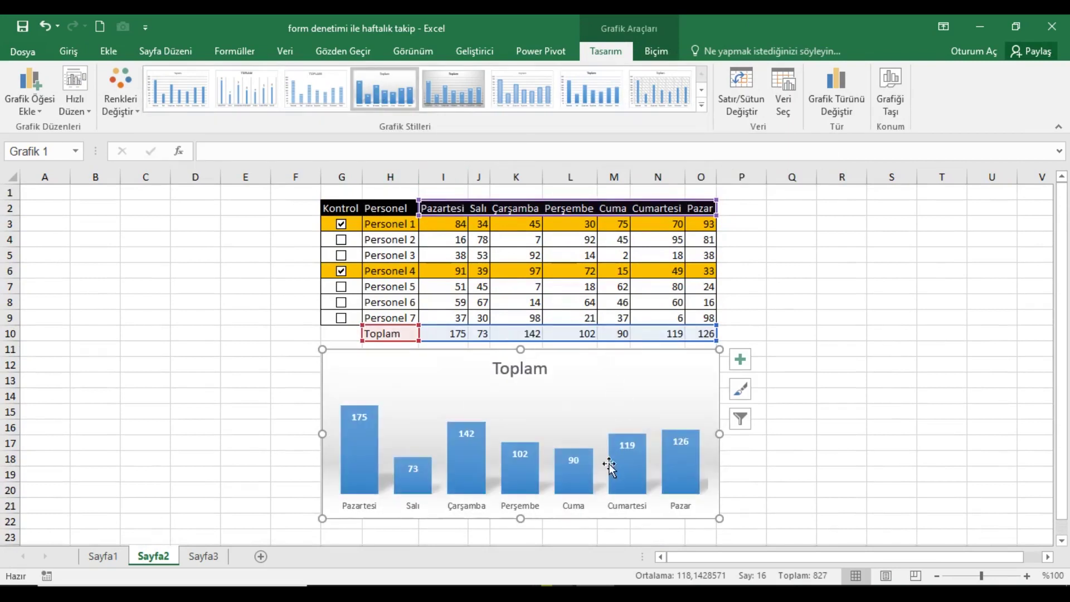
click(581, 448)
right_click(360, 450)
key(Escape)
key(ctrl+1)
click(820, 234)
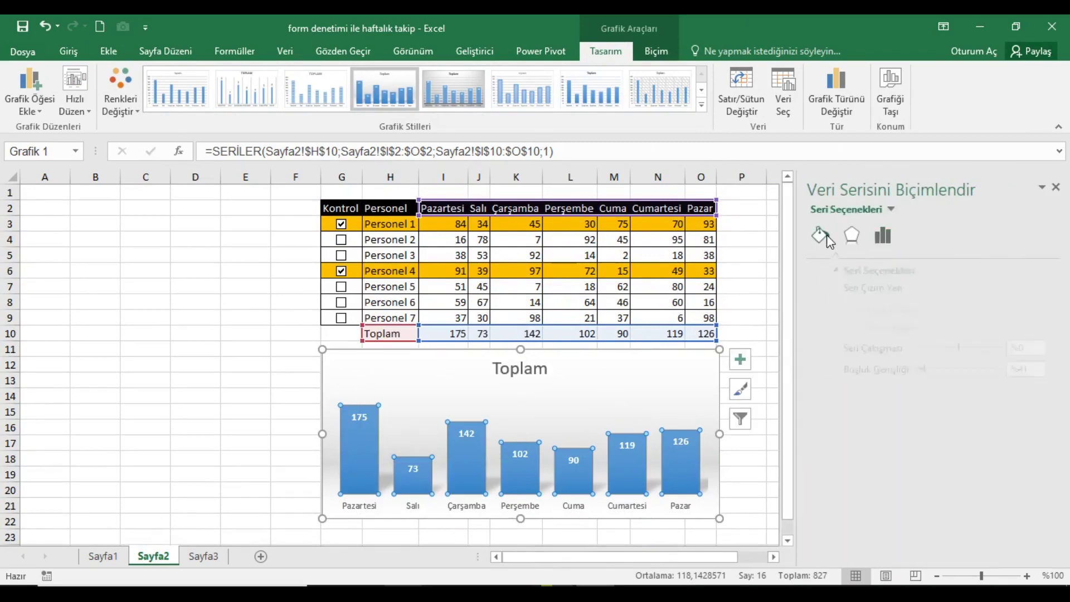
click(836, 271)
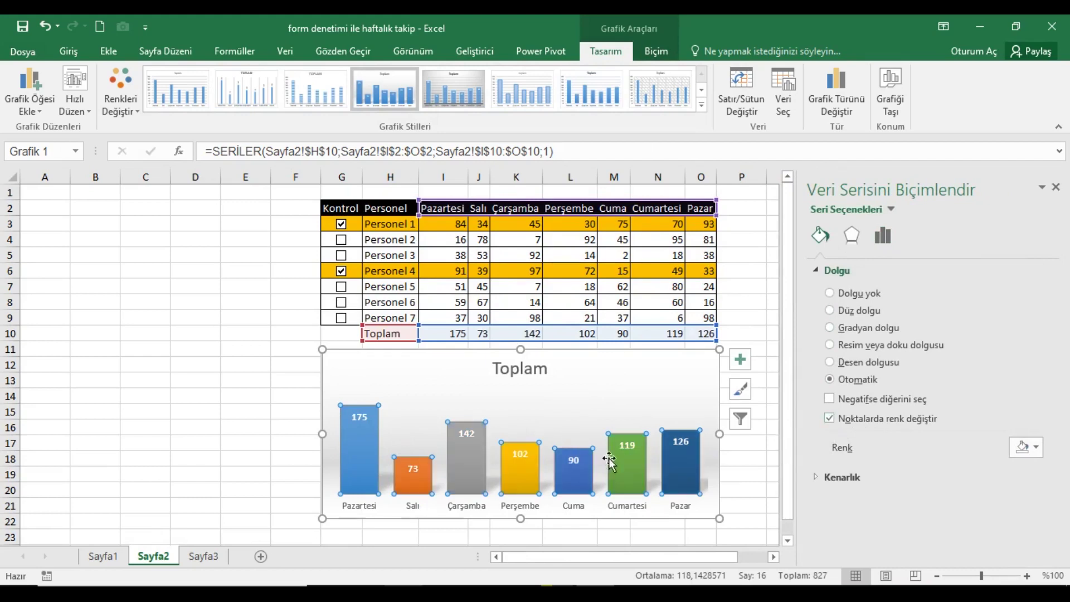
click(1055, 187)
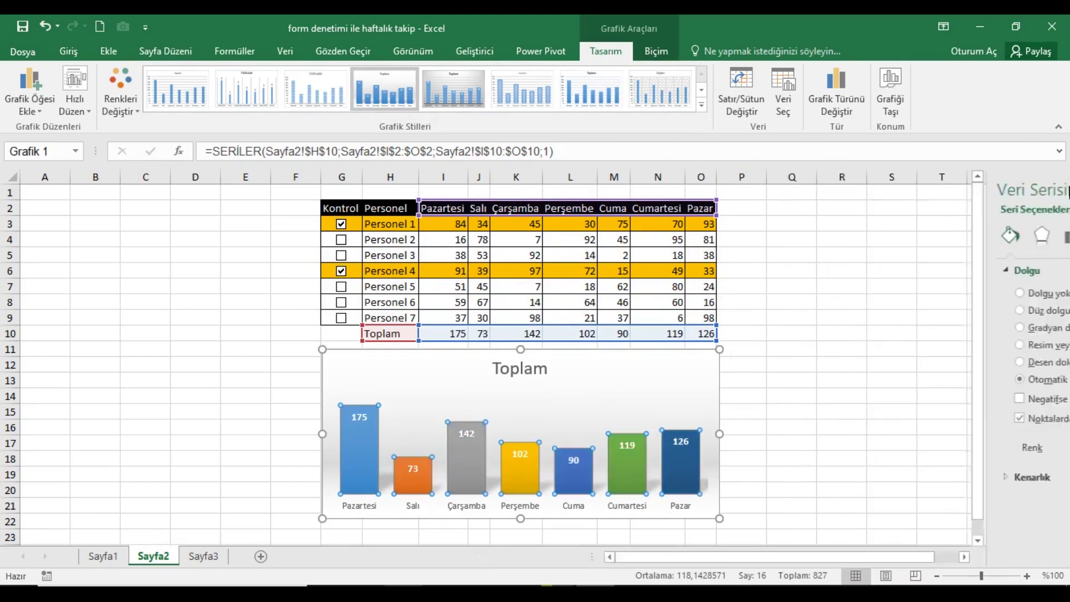
click(367, 213)
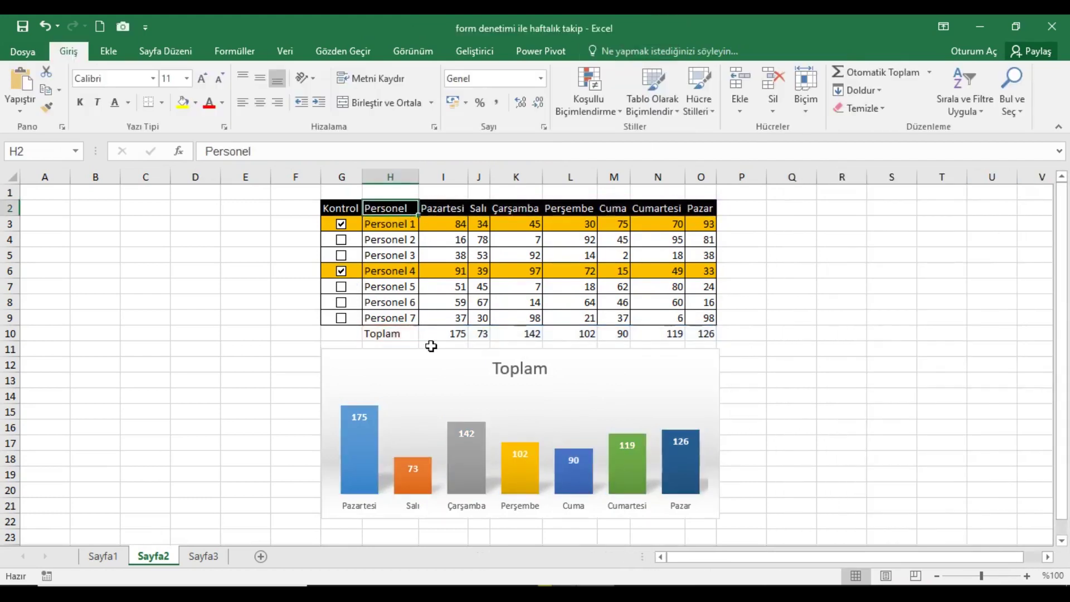
Turn on rounded corners (Yuvarlatılmış köşeler) for the chart area's border
right_click(397, 375)
click(450, 332)
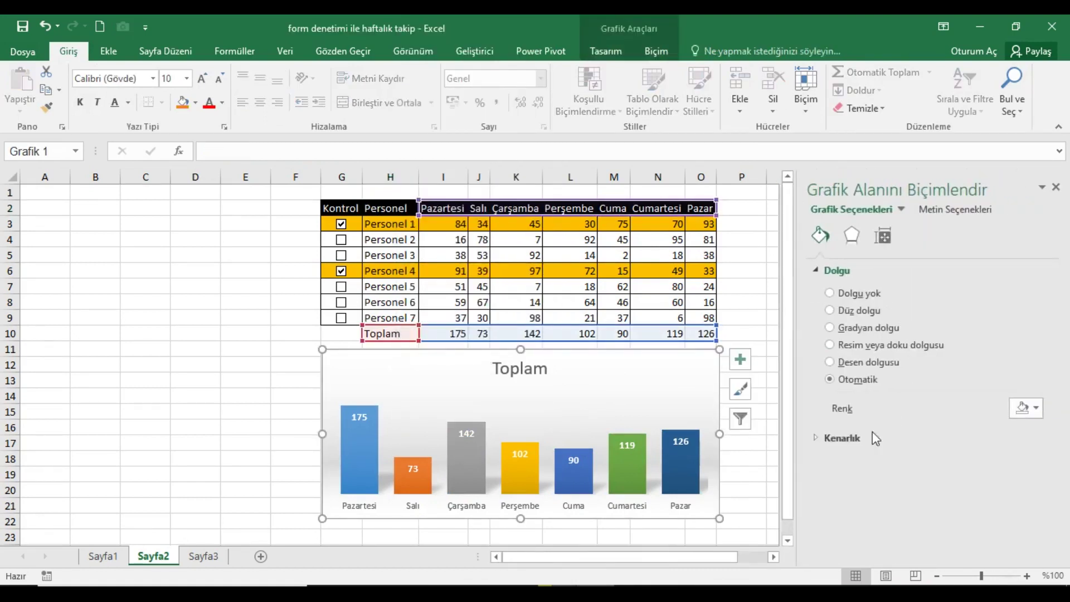
click(816, 437)
scroll(954, 422, down, 3)
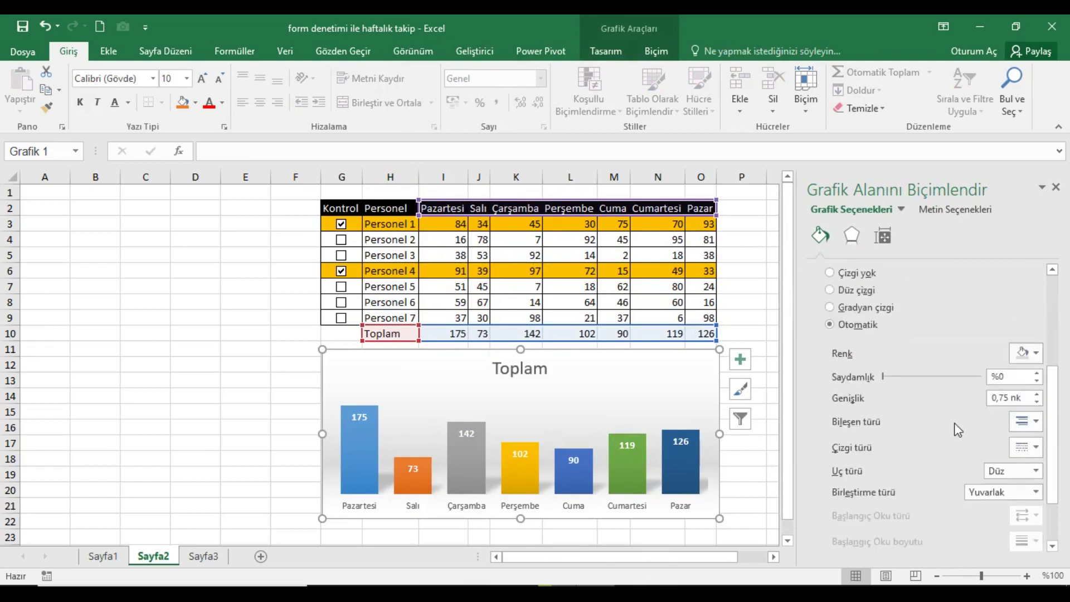
scroll(954, 424, down, 2)
scroll(898, 470, up, 2)
scroll(897, 470, down, 4)
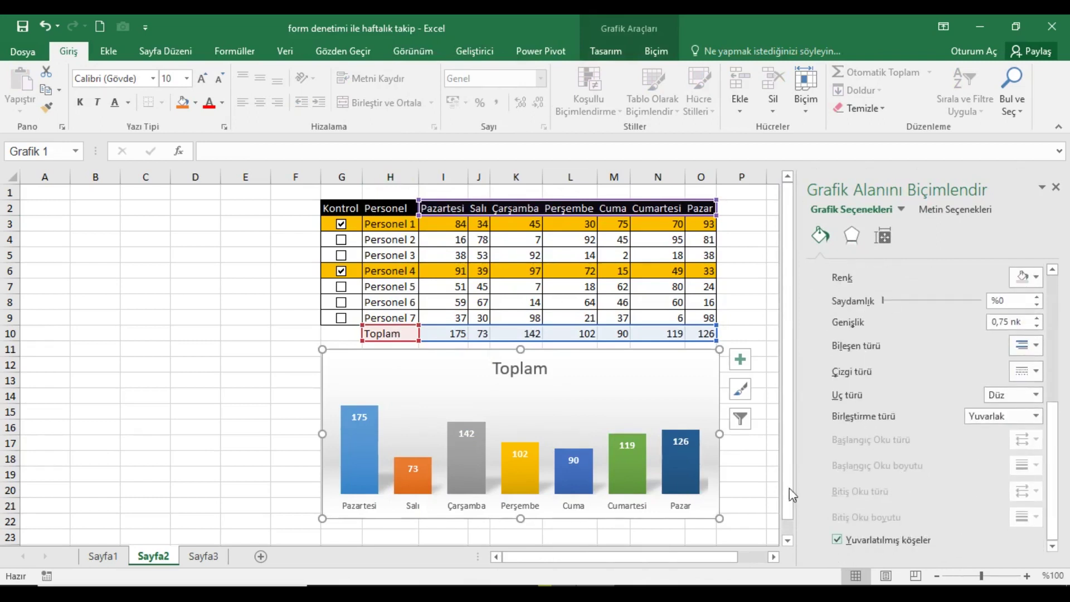
scroll(931, 375, up, 4)
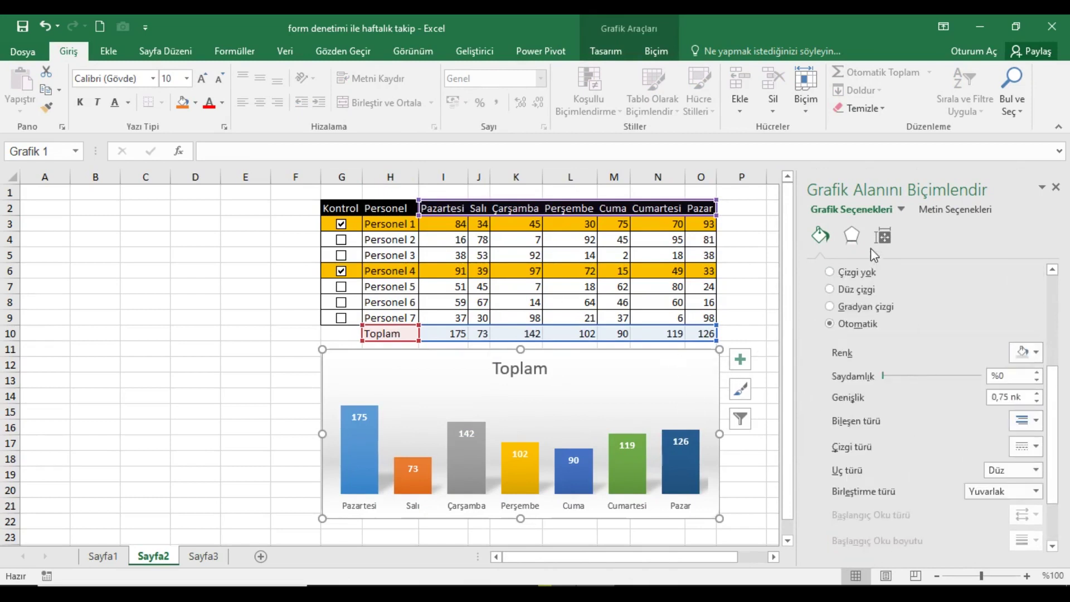
scroll(873, 309, up, 3)
Give the chart area a shadow with a distance of 10 nk
click(851, 235)
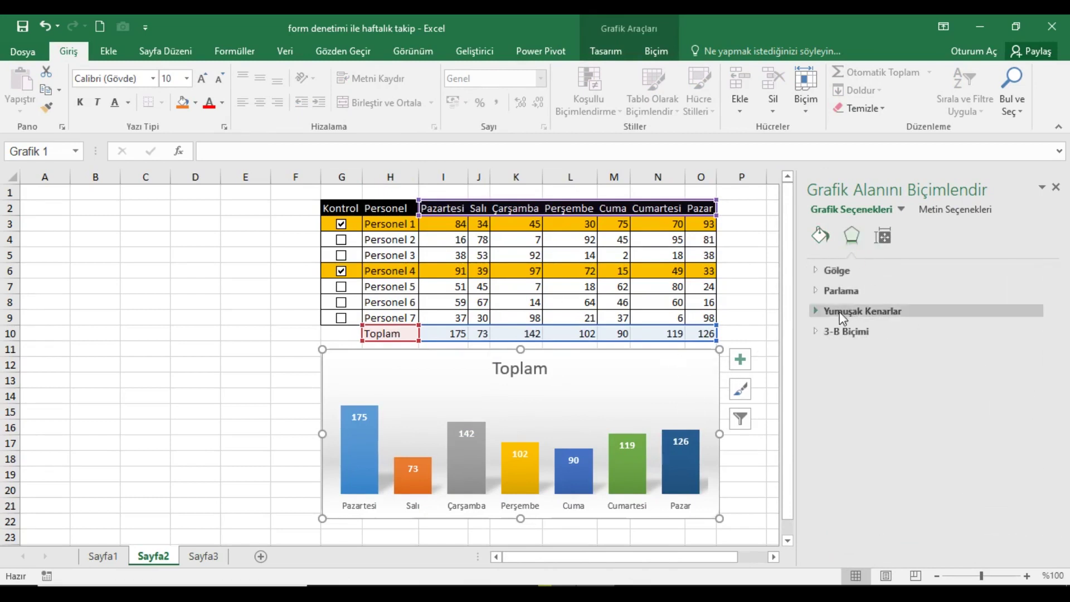
click(826, 271)
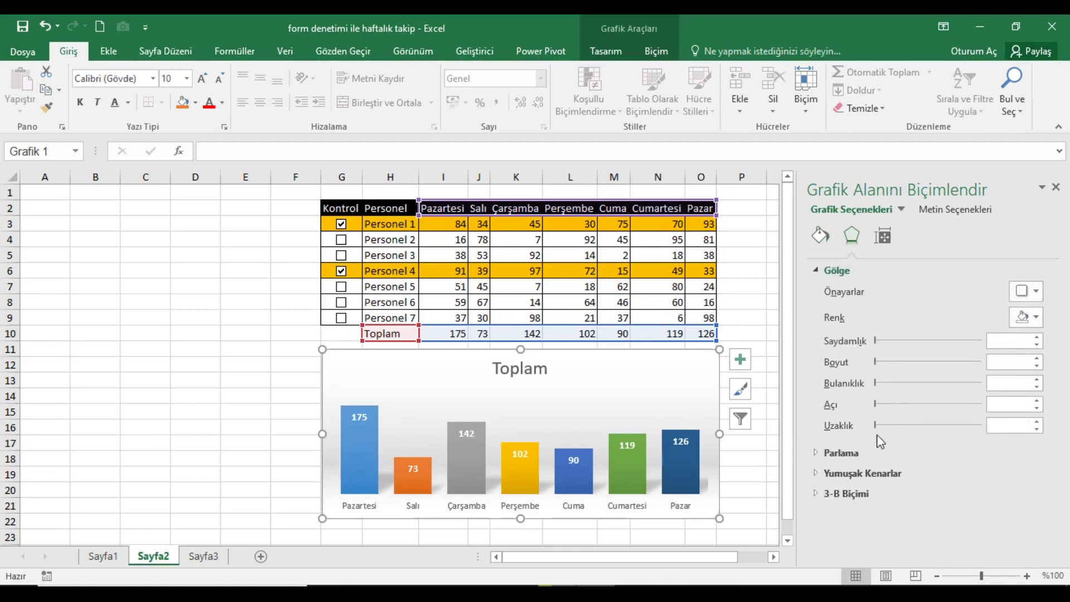
click(1036, 422)
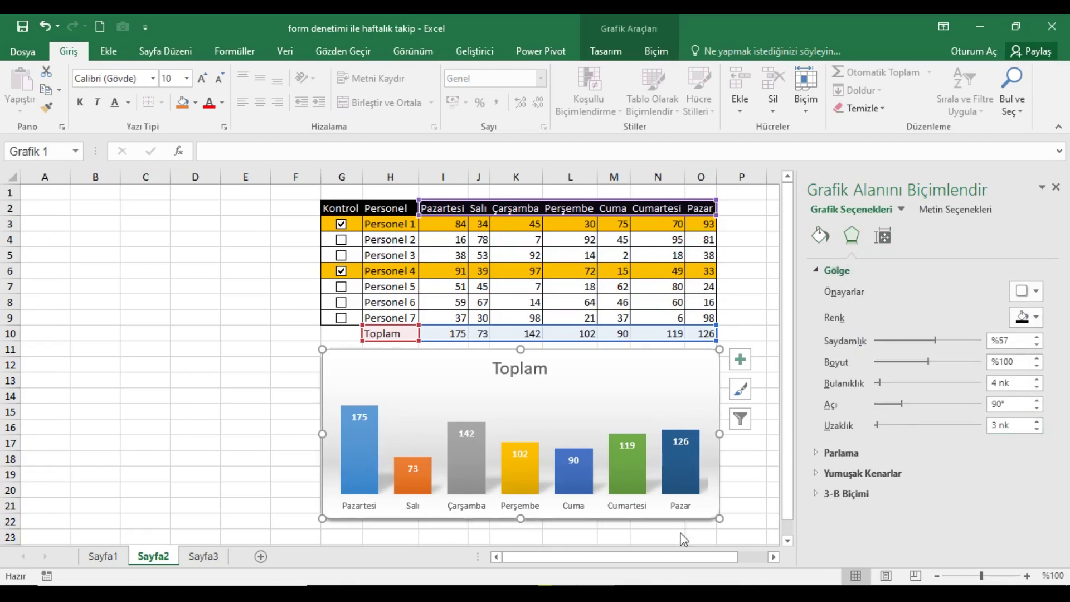
click(1036, 422)
click(1036, 422)
click(1036, 422)
click(1036, 421)
click(1036, 422)
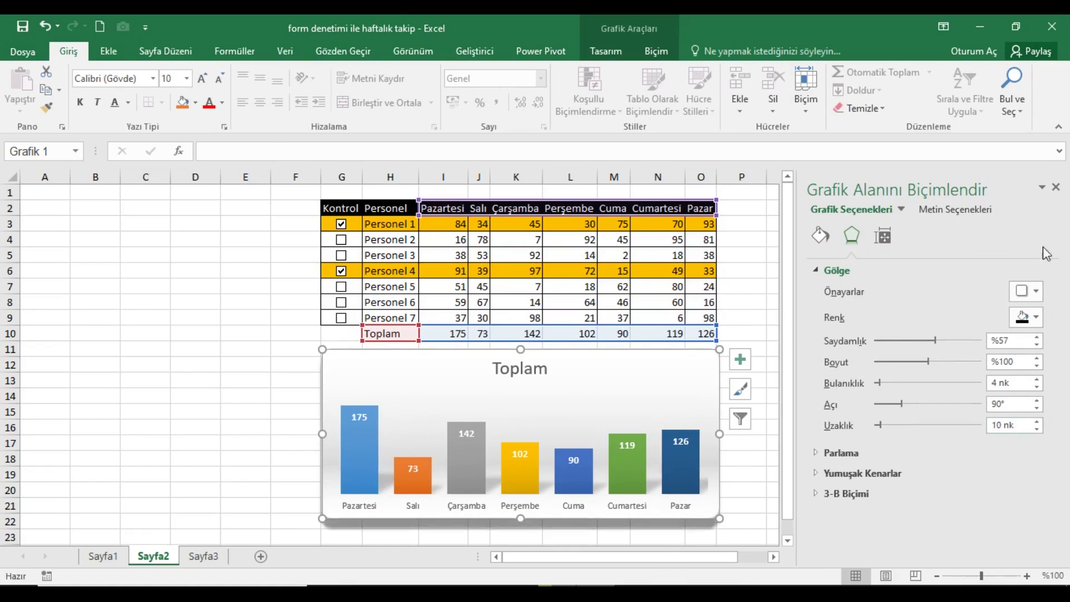
click(1055, 187)
Make the chart's day axis labels bold at size 10 and delete the chart title
click(357, 507)
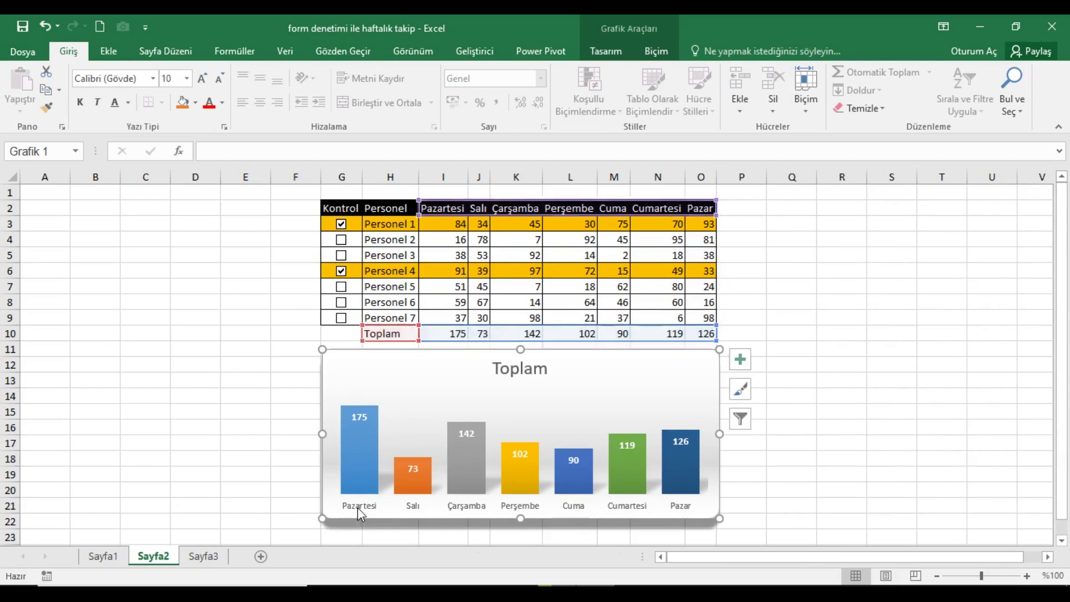
click(79, 102)
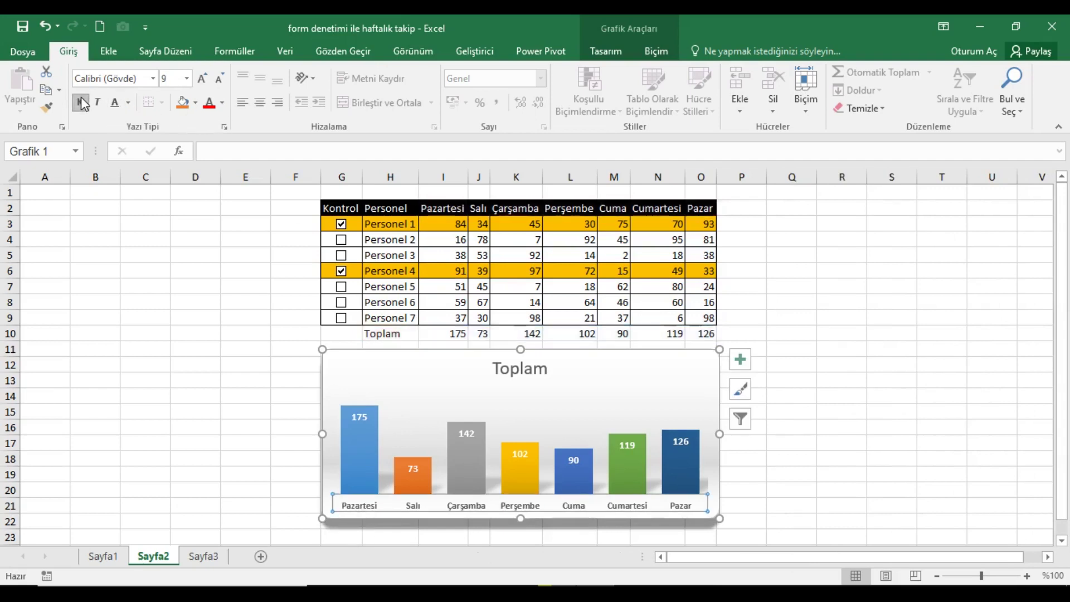
click(202, 78)
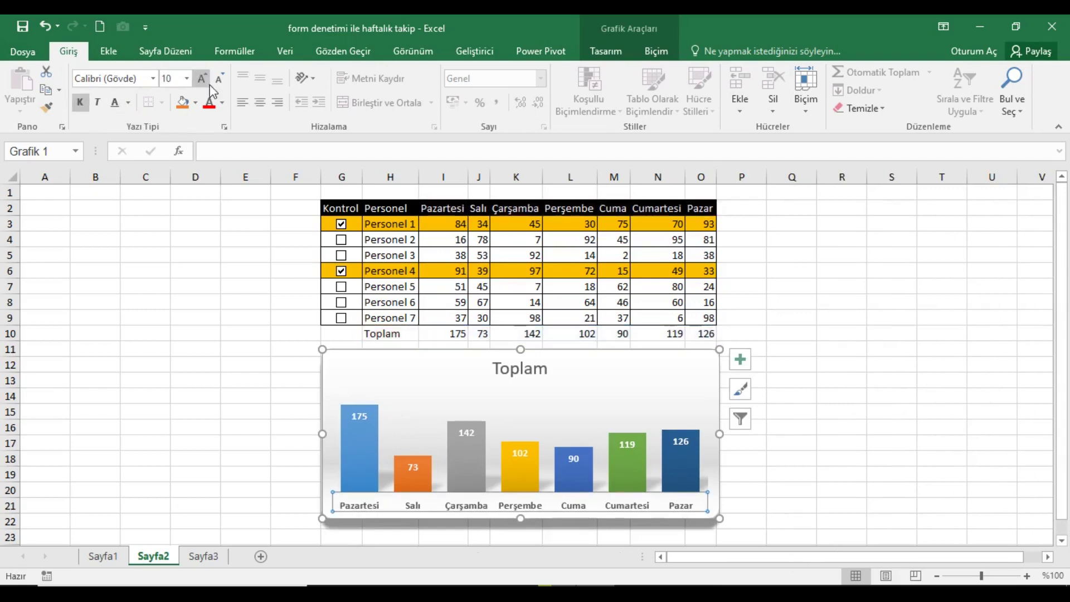
click(541, 370)
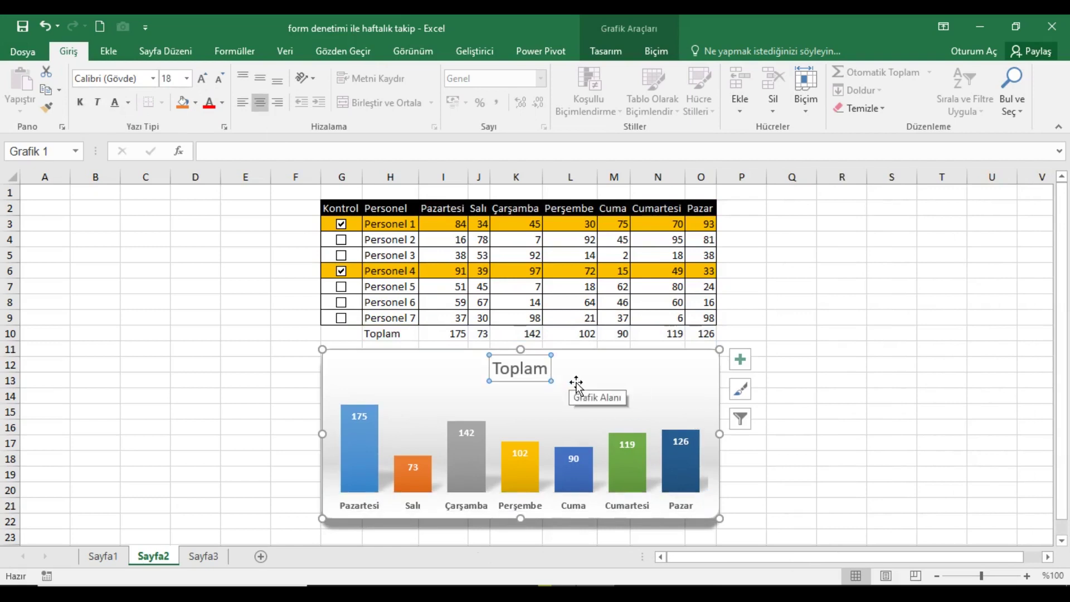
key(Delete)
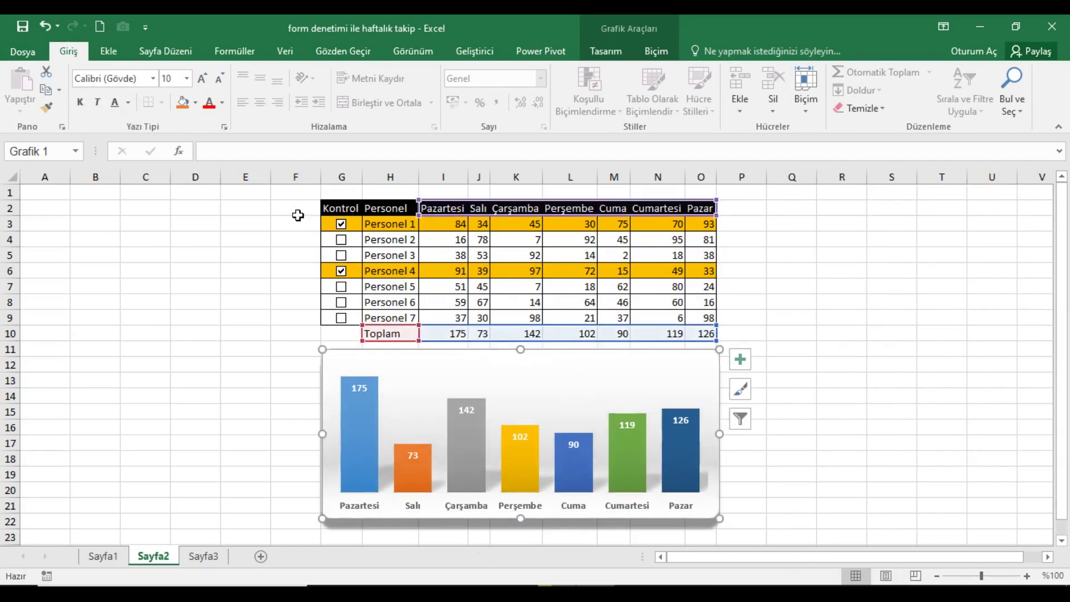
Hide the worksheet gridlines and untick the check boxes of Personel 1 and Personel 4
click(281, 195)
click(413, 51)
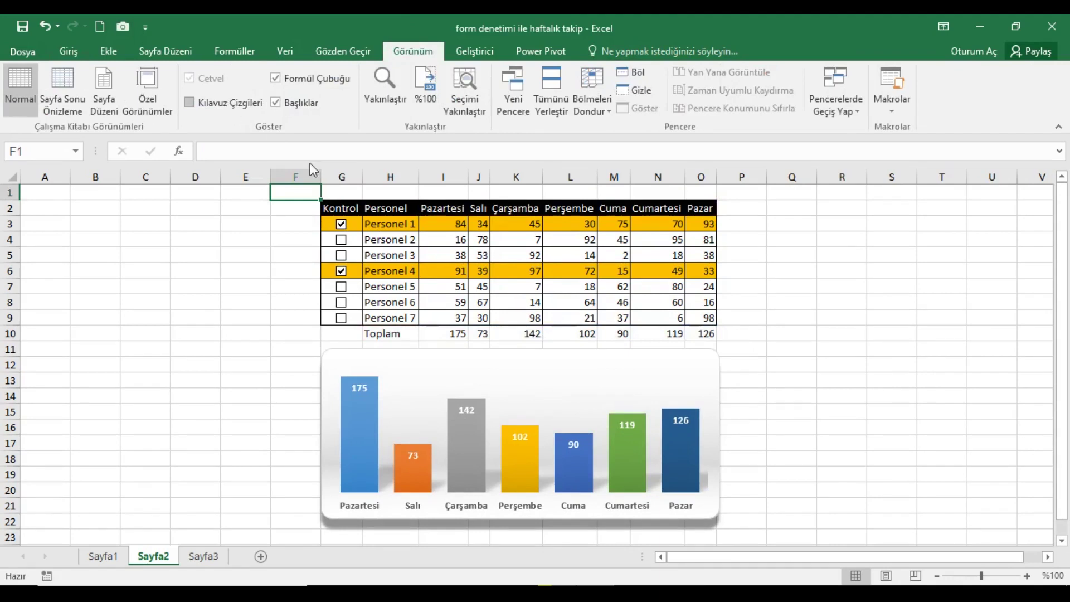
click(342, 225)
click(341, 271)
Enter the random number formula =RASTGELEARADA(1;100) in I3, the Pazartesi value of Personel 1
click(457, 228)
text(=)
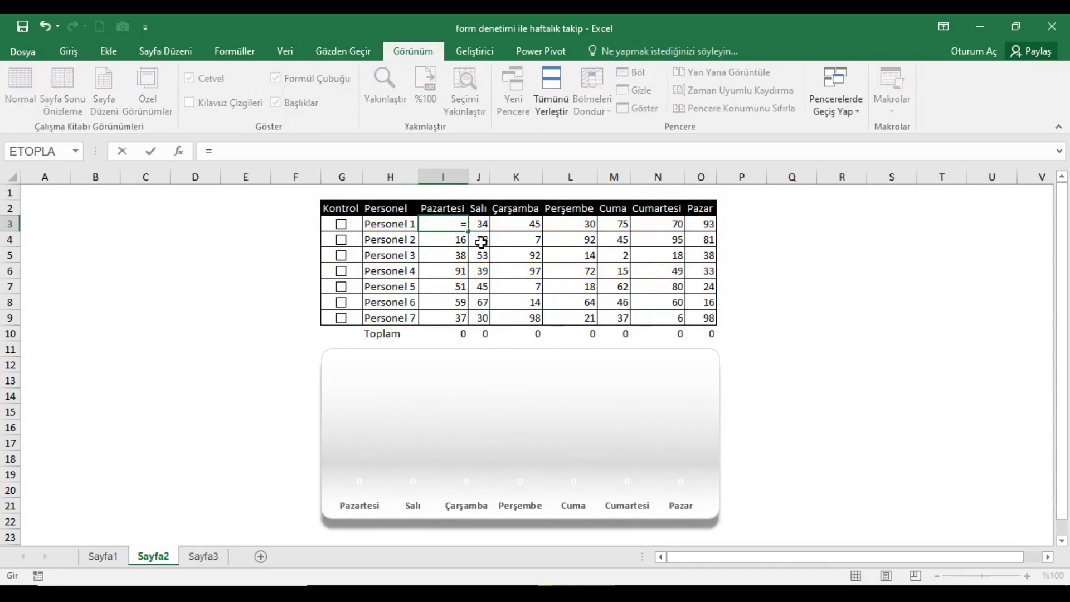
text(ras)
key(Tab)
text(1;100)
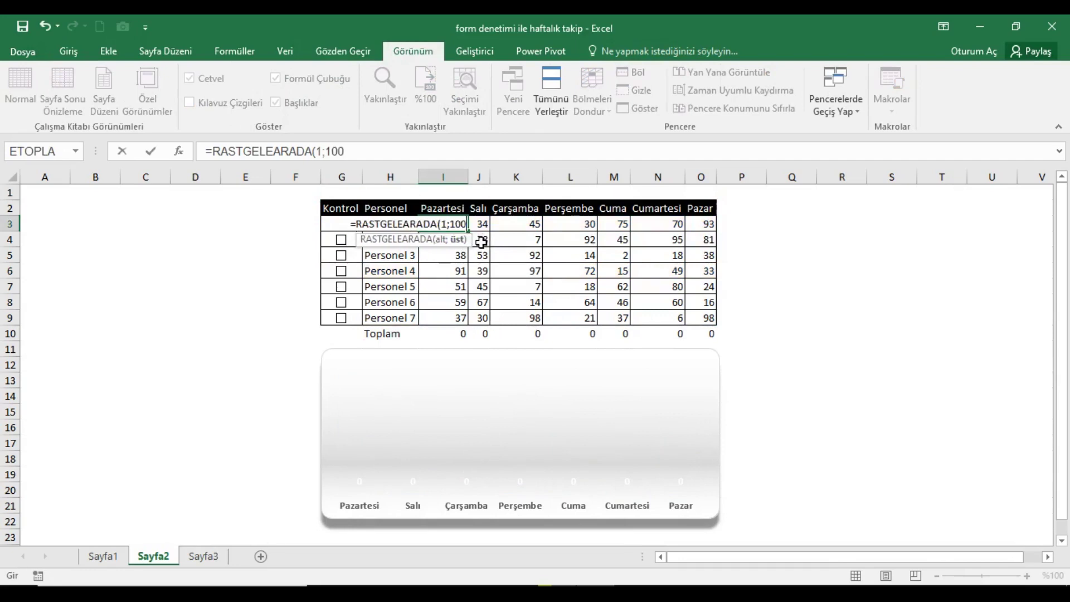
text())
key(Return)
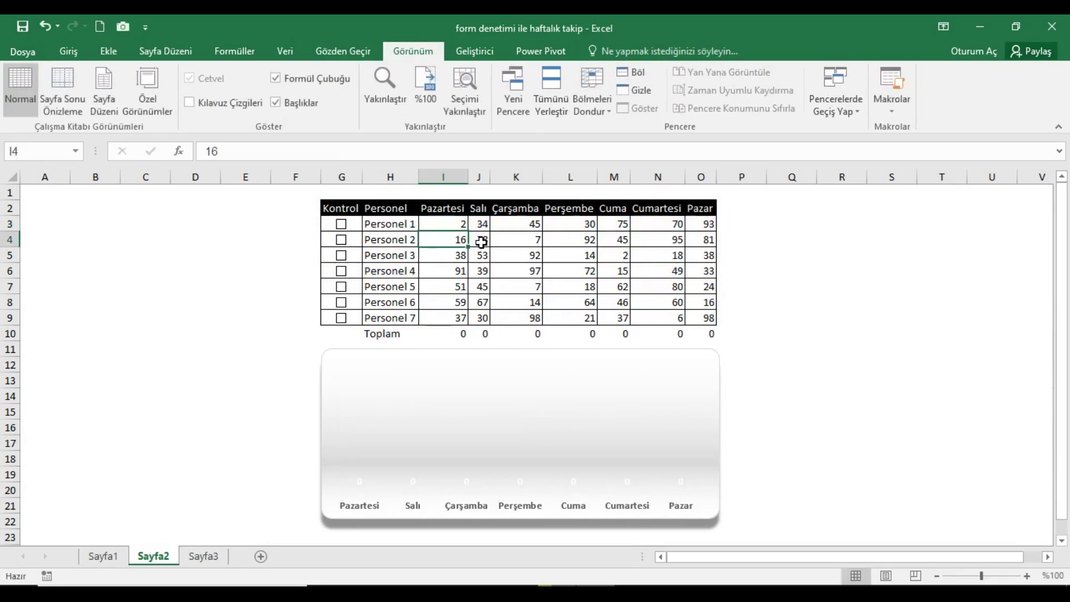
Copy the random number formula from I3 across to Pazar and down to Personel 7, filling I3:O9
drag(465, 230, 708, 225)
drag(447, 227, 708, 333)
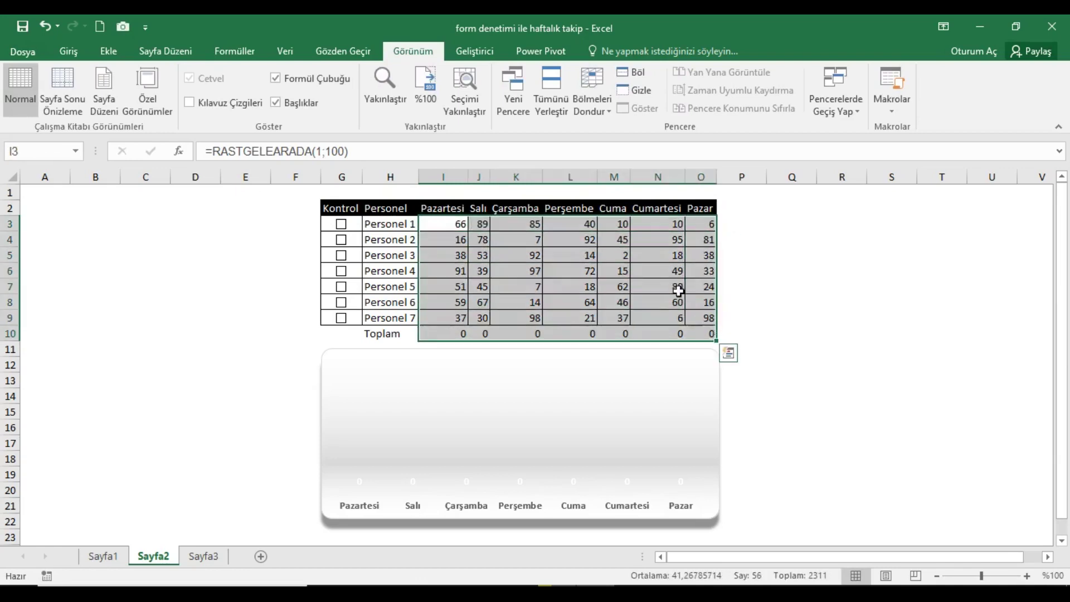
drag(454, 229, 707, 320)
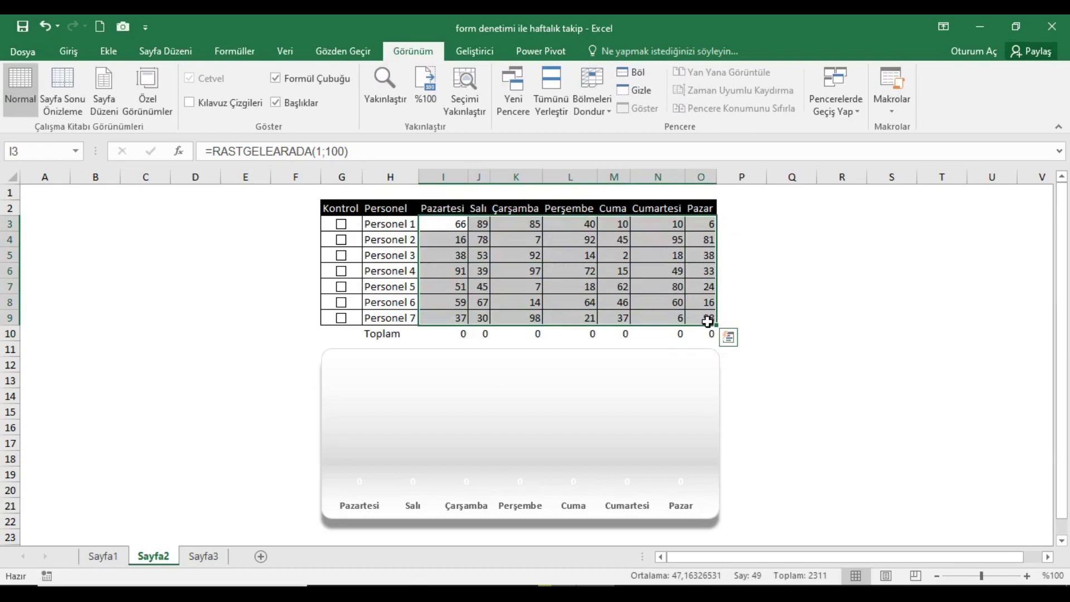
Set the font colour of the Toplam row H10:O10 to white
drag(382, 342, 709, 338)
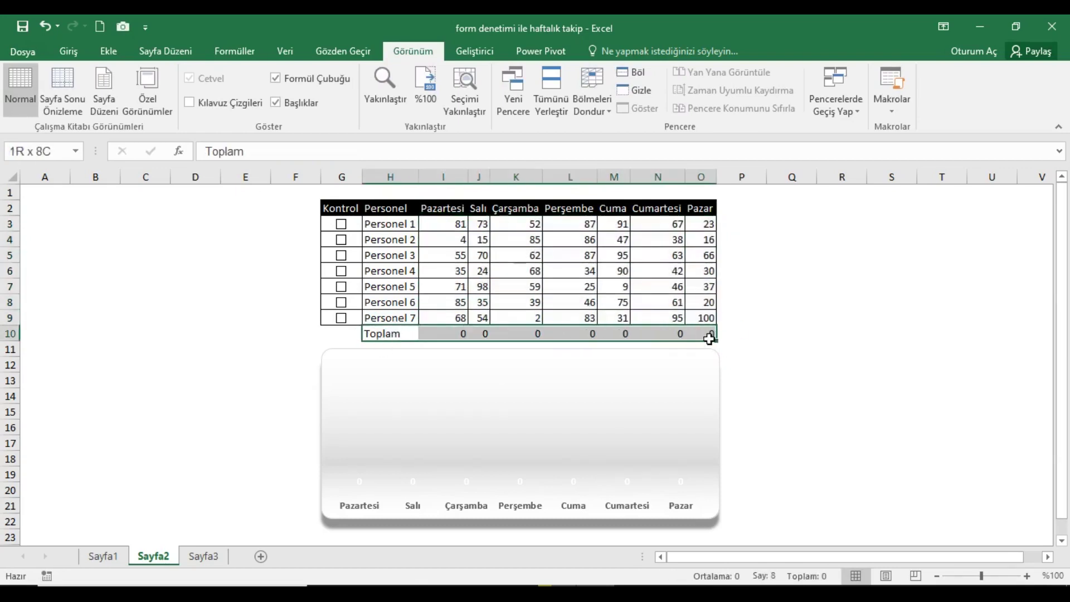
click(69, 51)
click(223, 102)
click(215, 166)
Move the chart up to cover the Toplam row and stretch its lower edge to about row 22
drag(428, 365, 424, 345)
drag(530, 517, 529, 547)
click(817, 289)
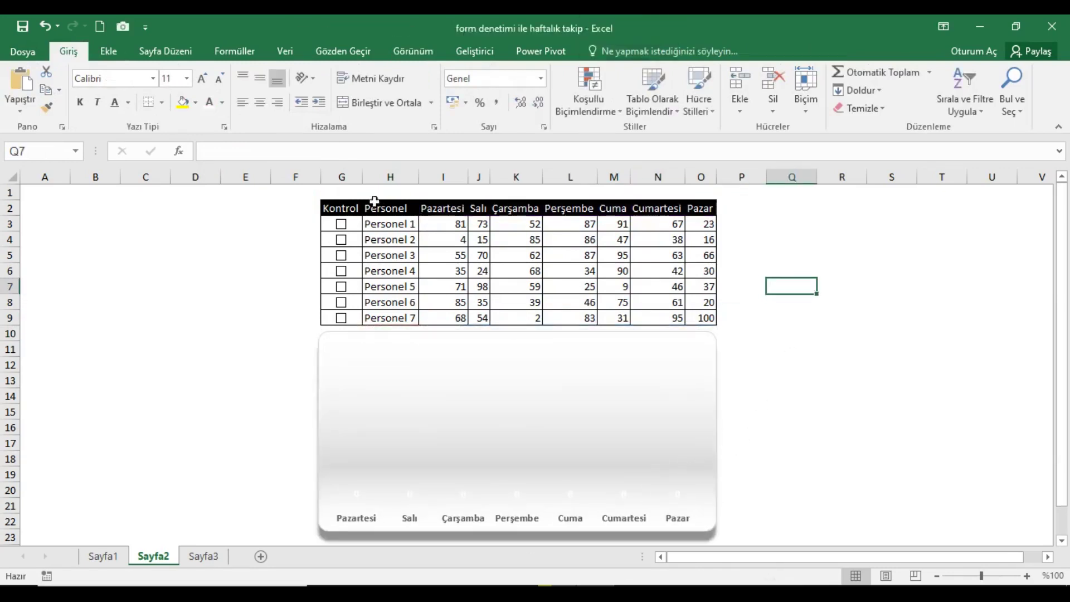
Reduce the height of row 1 above the table to a thin strip
click(25, 196)
key(shift+space)
drag(26, 205, 25, 193)
click(387, 204)
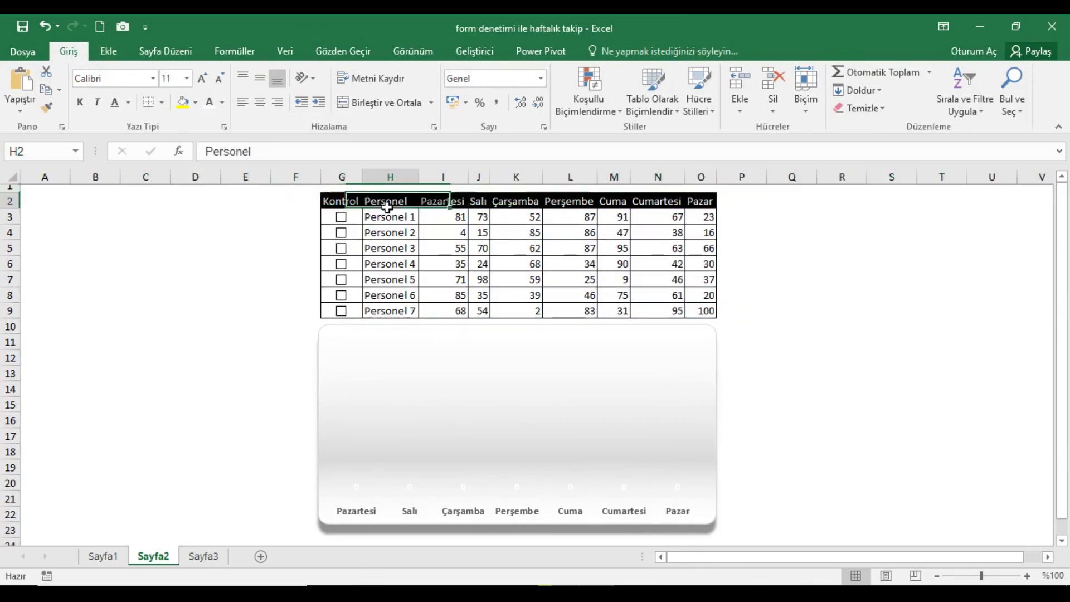
Tick the check boxes of Personel 1, Personel 2 and Personel 4 to try out the chart
click(343, 219)
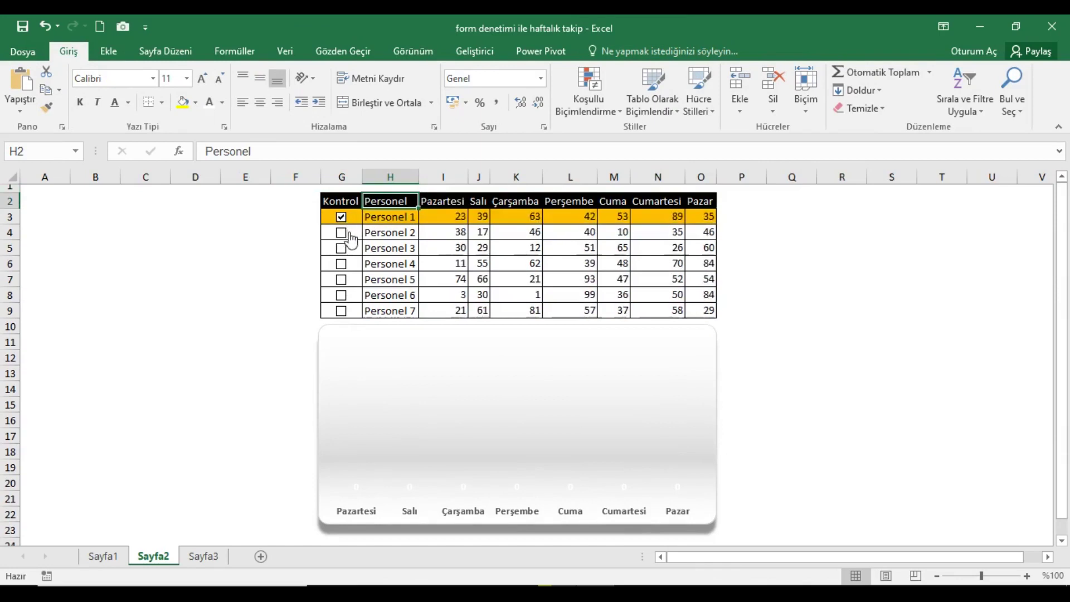
click(342, 232)
click(341, 264)
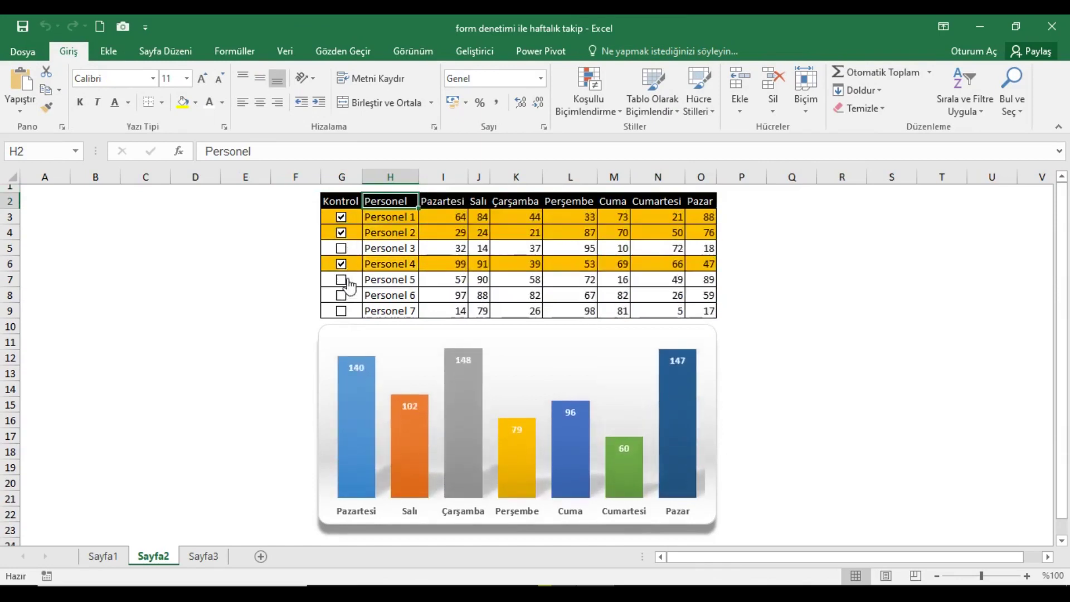
Clear the check boxes of Personel 1, Personel 2 and Personel 4
click(341, 233)
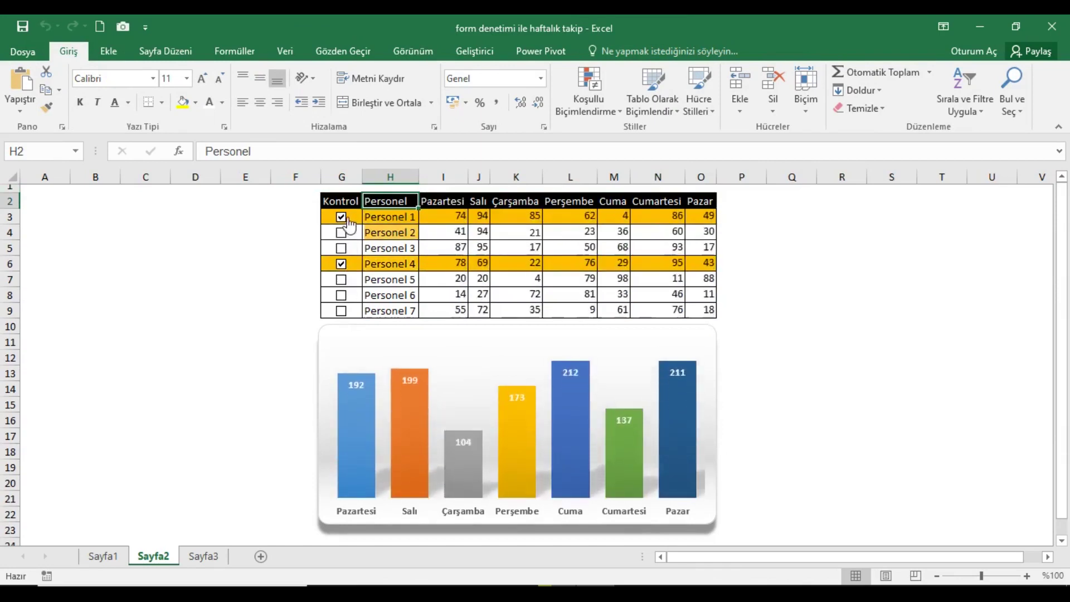
click(342, 264)
Tick the check boxes of all seven rows, Personel 1 to Personel 7, to include everyone in the chart
click(342, 279)
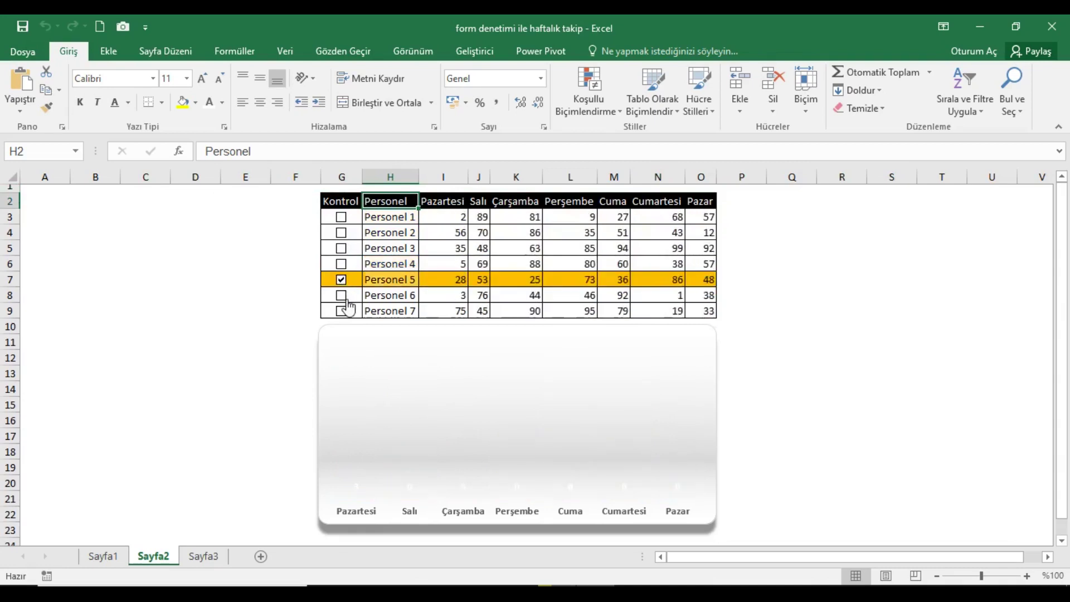
click(341, 295)
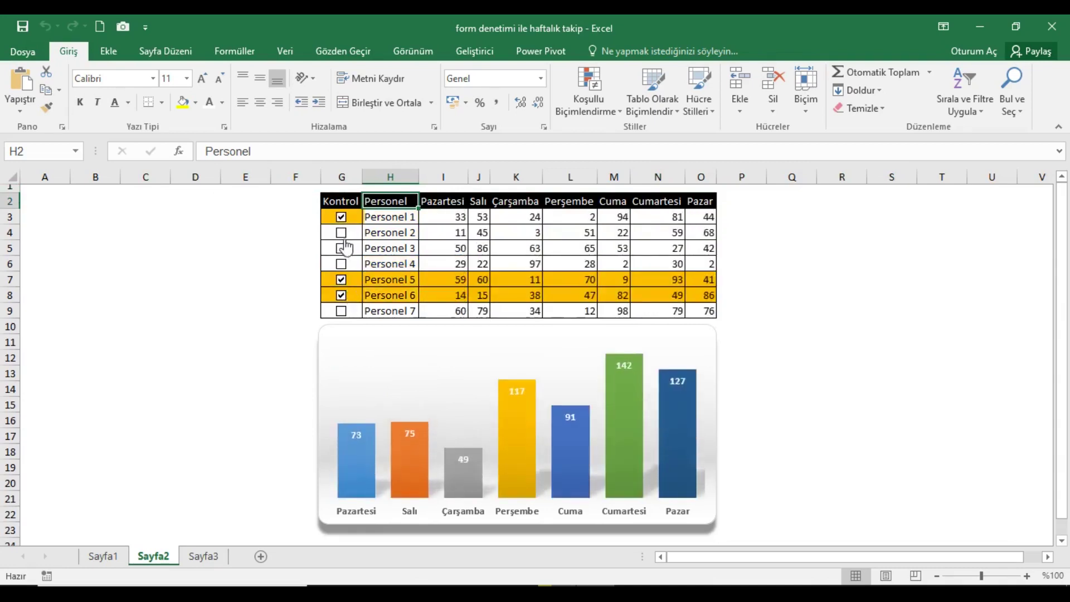
click(341, 217)
click(341, 232)
click(341, 248)
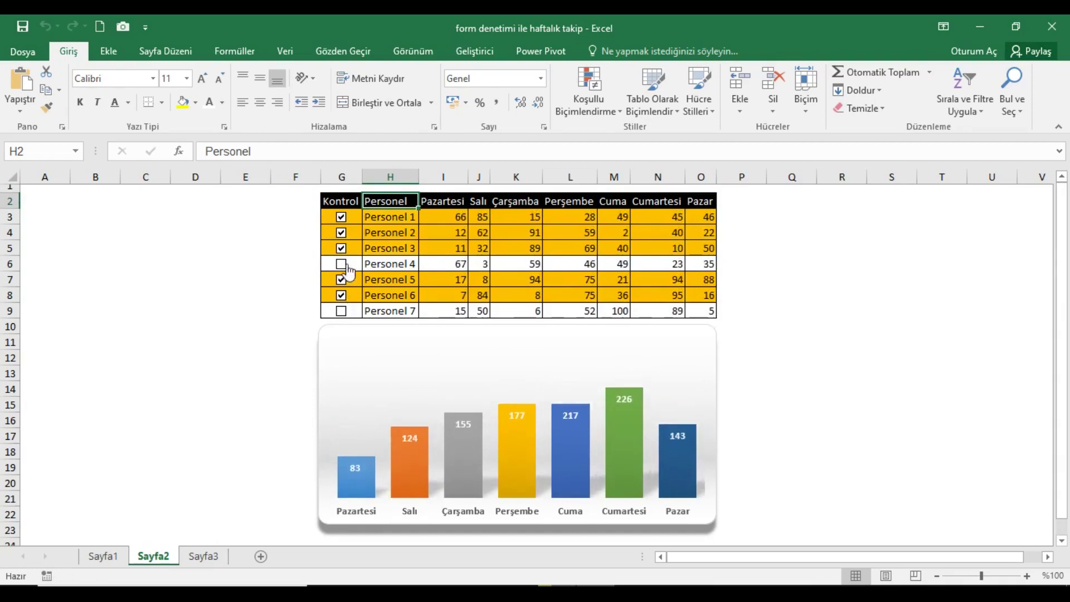
click(340, 263)
click(341, 311)
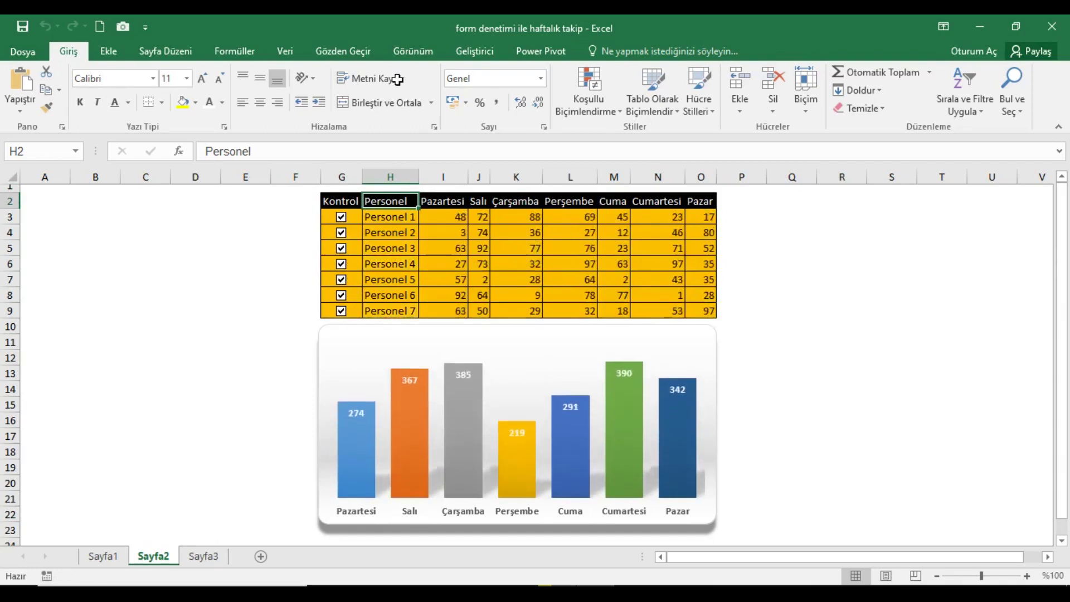
Recalculate the workbook several times to refresh the table's random daily values and the chart
click(233, 51)
click(950, 80)
click(951, 83)
click(951, 82)
click(951, 83)
click(951, 83)
click(951, 82)
click(950, 82)
click(951, 83)
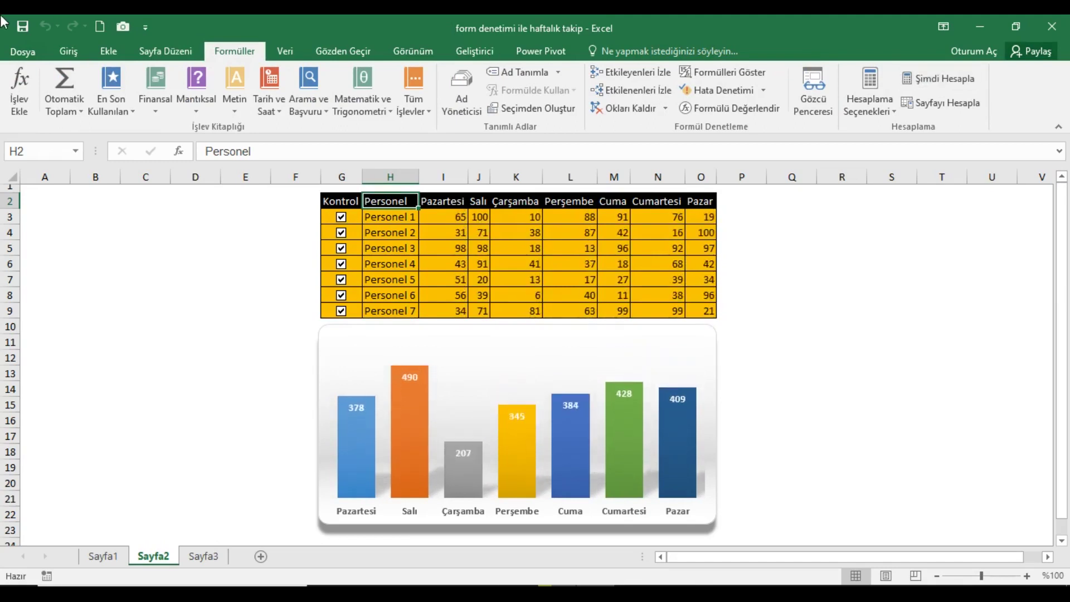